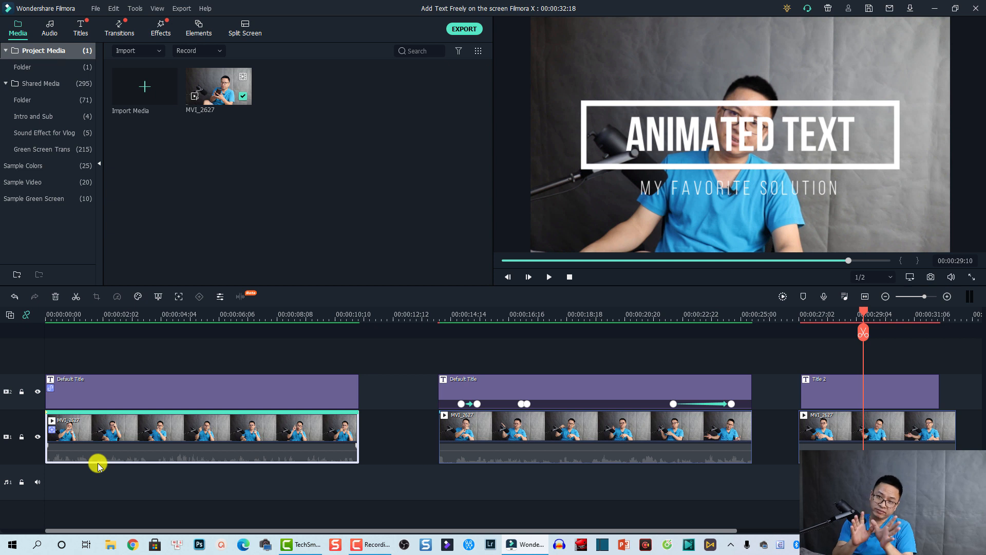
- Delete the effects applied to the first MVI_2627 clip and return the playhead to the timeline start
left_click(76, 316)
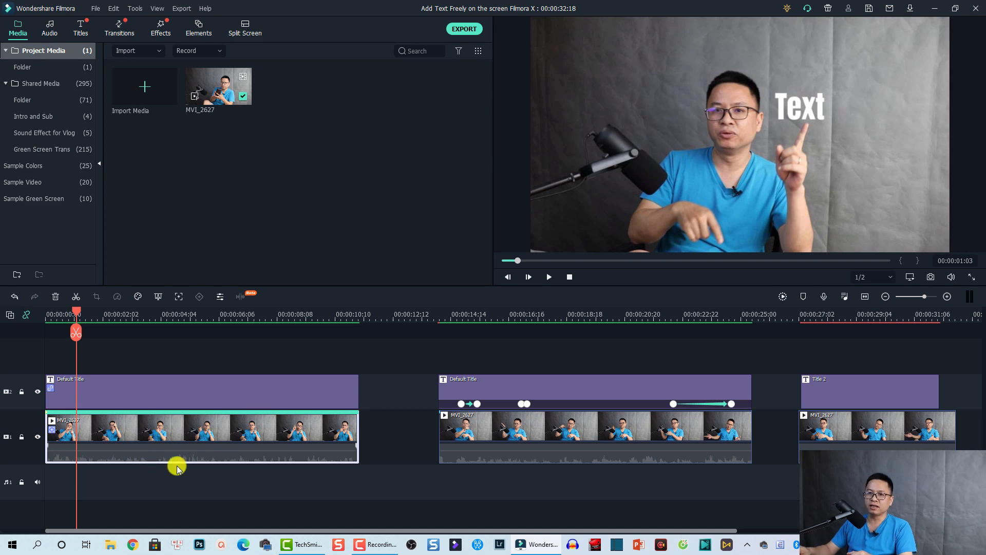
right_click(125, 433)
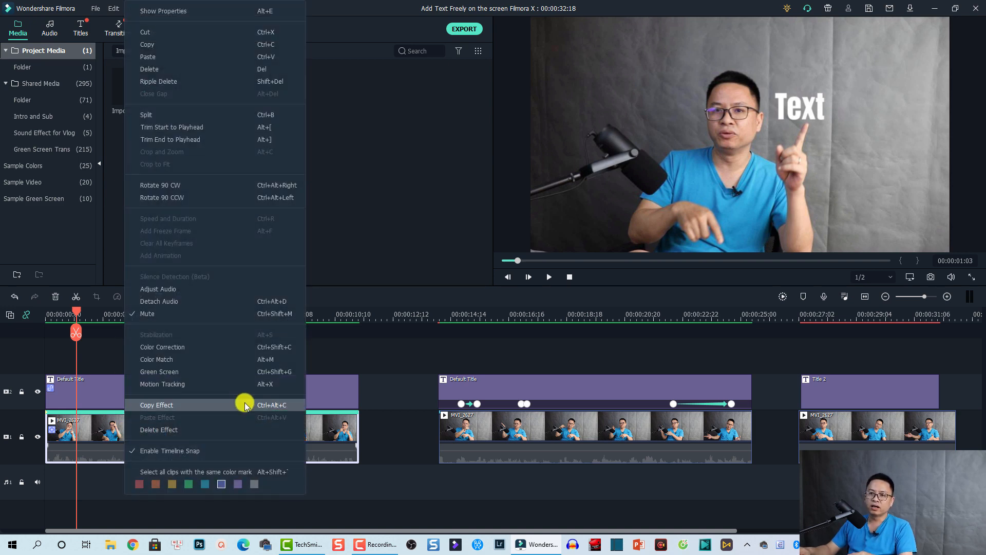
left_click(163, 430)
left_click_drag(77, 315, 22, 324)
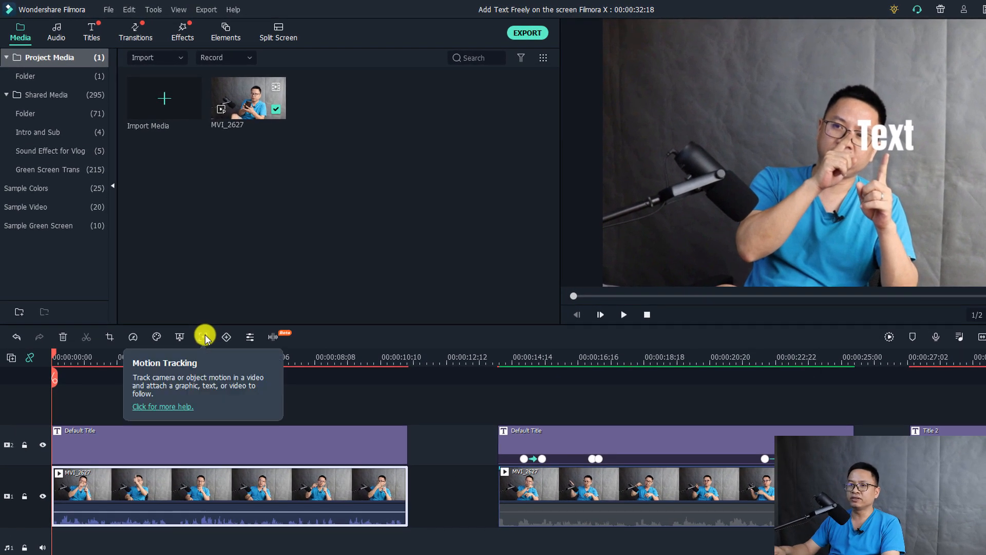
- Apply motion tracking to the first clip with the tracking box framed around the pointing hand
left_click(204, 337)
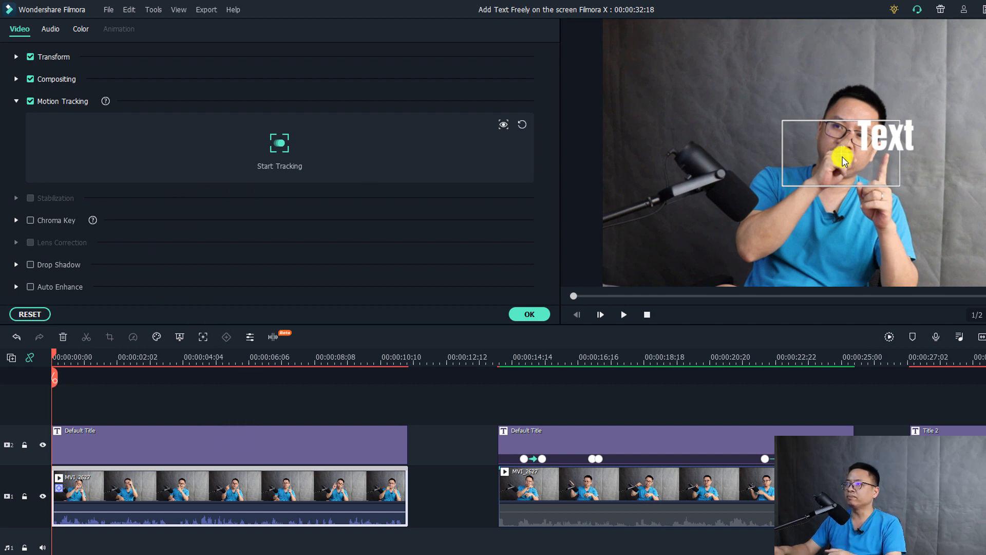
left_click(845, 159)
left_click_drag(897, 152, 874, 204)
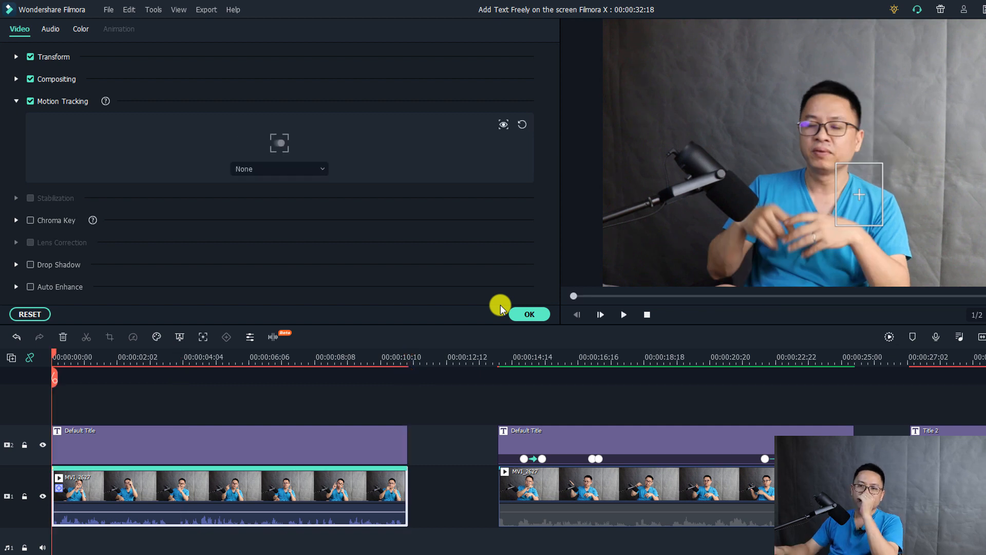
- Delete the existing Default Title above the first clip
double_click(174, 431)
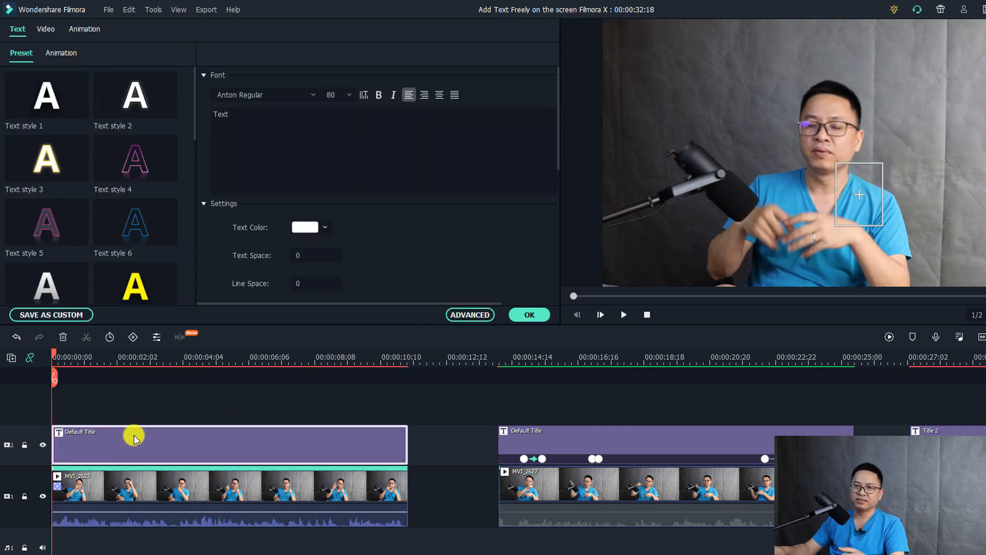
key("Delete")
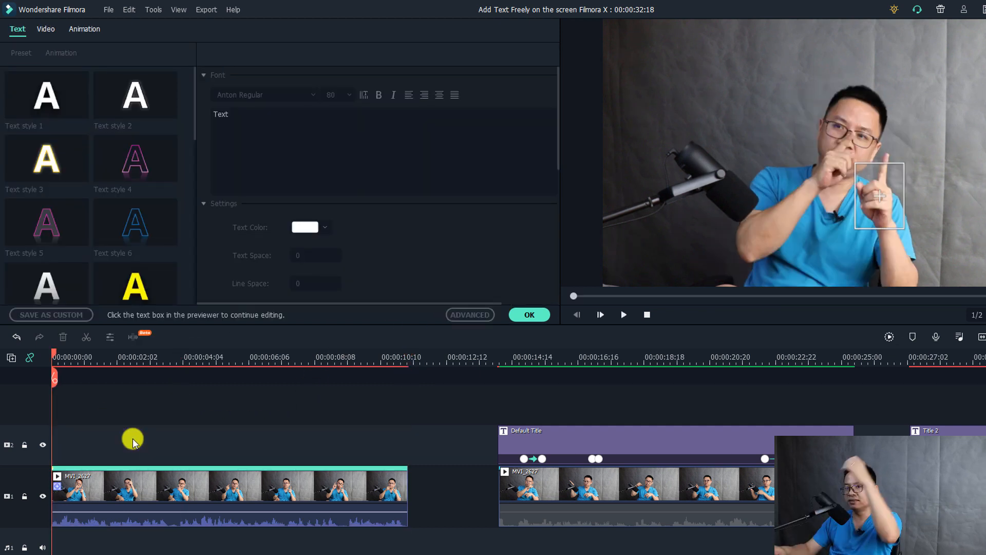
left_click(531, 315)
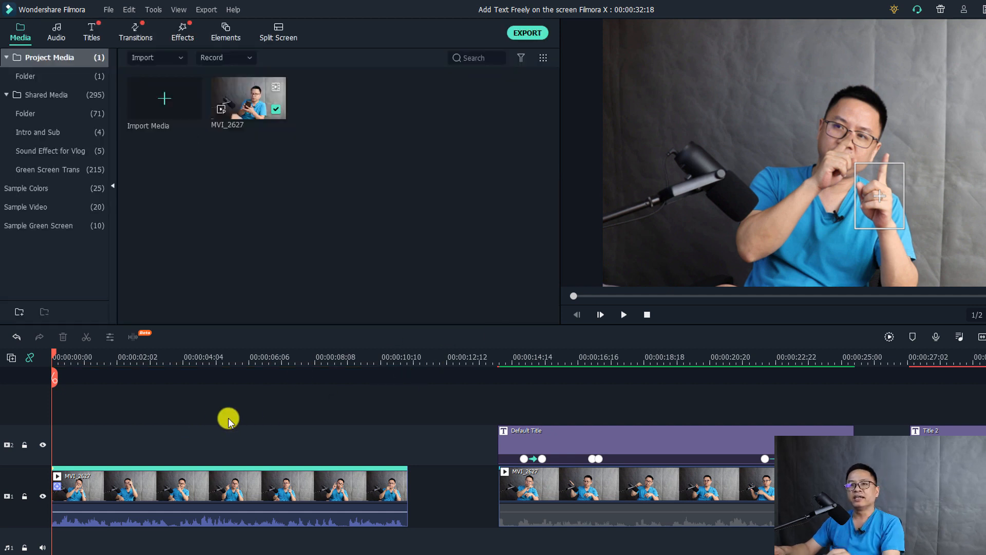
- Add a Default Title above the first clip and extend it to the clip's full length
left_click(92, 33)
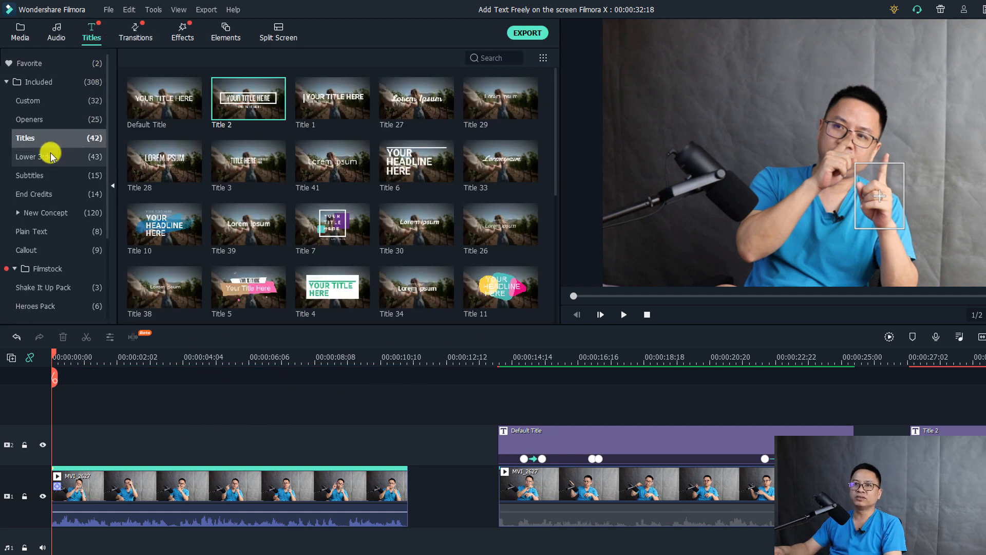
left_click_drag(190, 112, 43, 447)
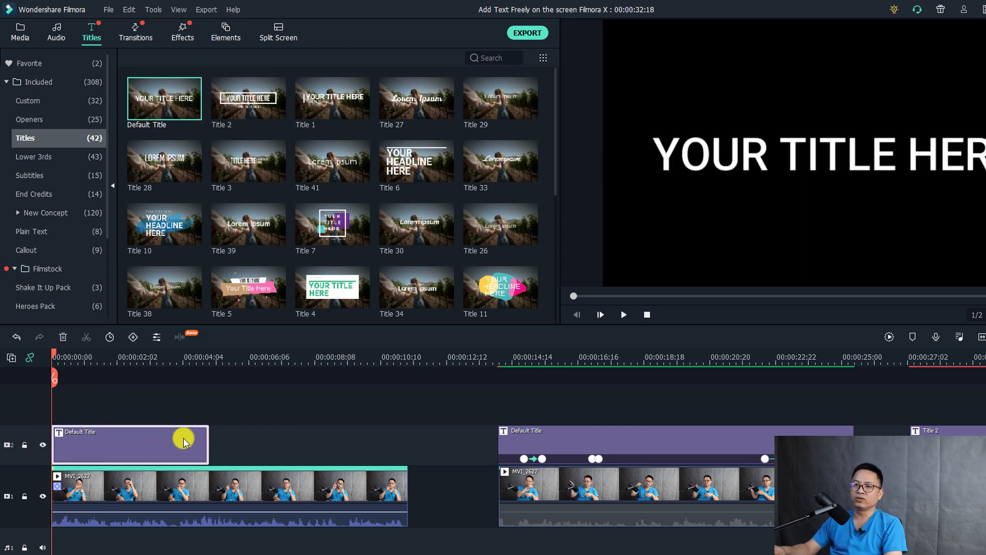
left_click_drag(209, 447, 408, 444)
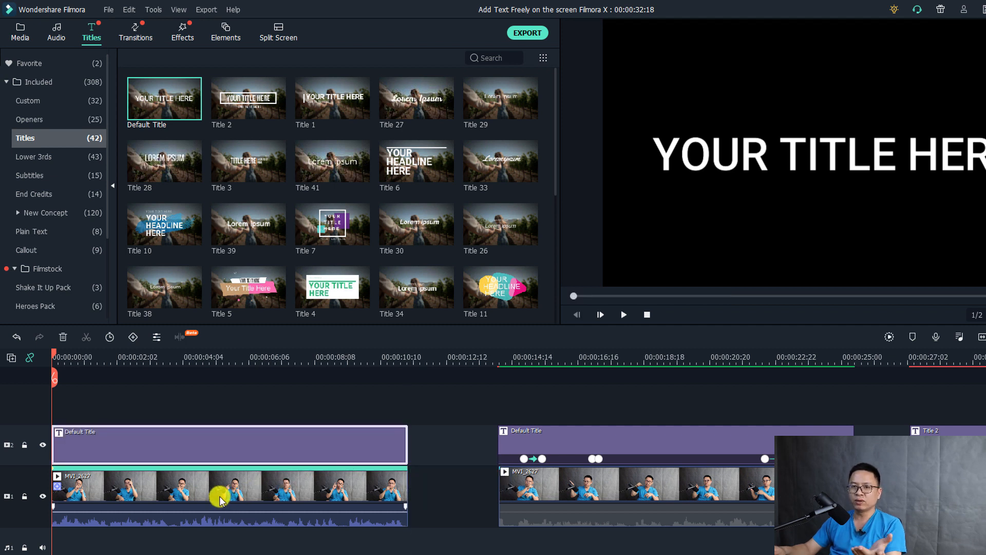
- Change the title's wording to "Text" and place it just above the pointing finger in the picture
double_click(198, 440)
left_click(384, 137)
key("ctrl+a")
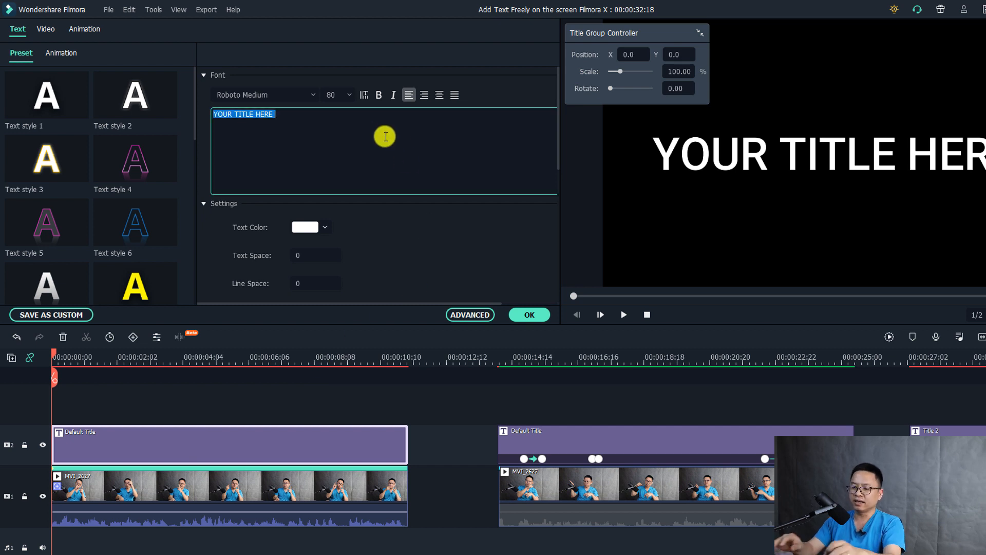
type("Text")
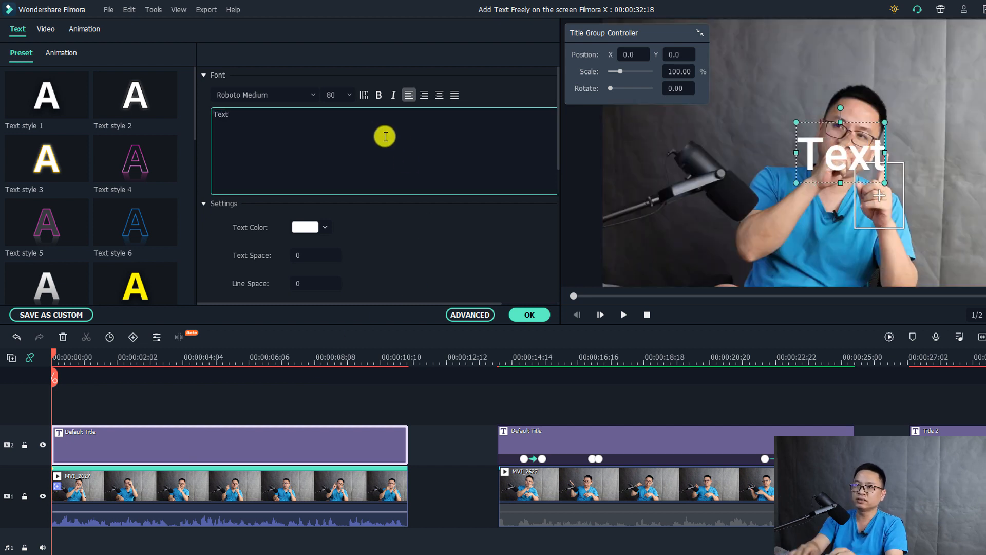
left_click(840, 160)
left_click_drag(841, 160, 884, 139)
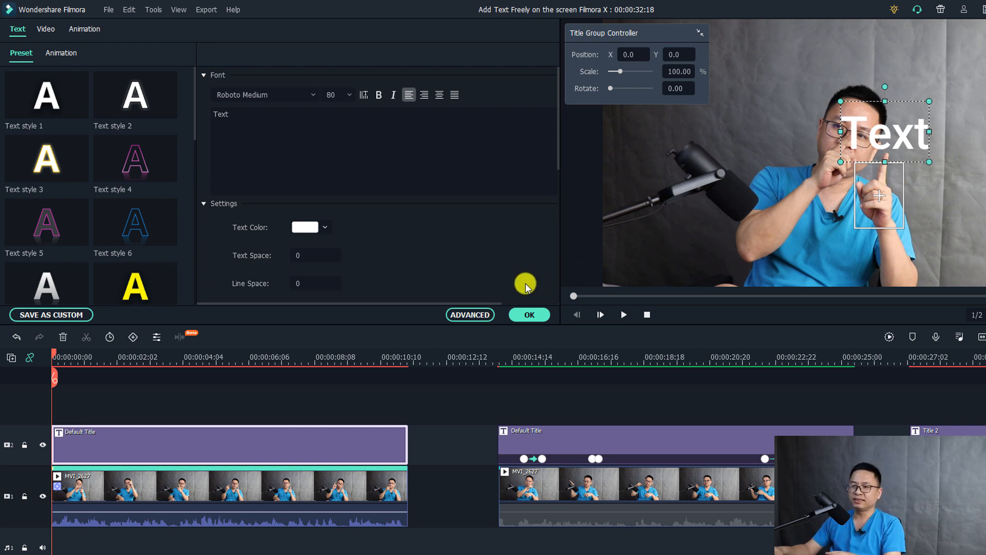
left_click(529, 315)
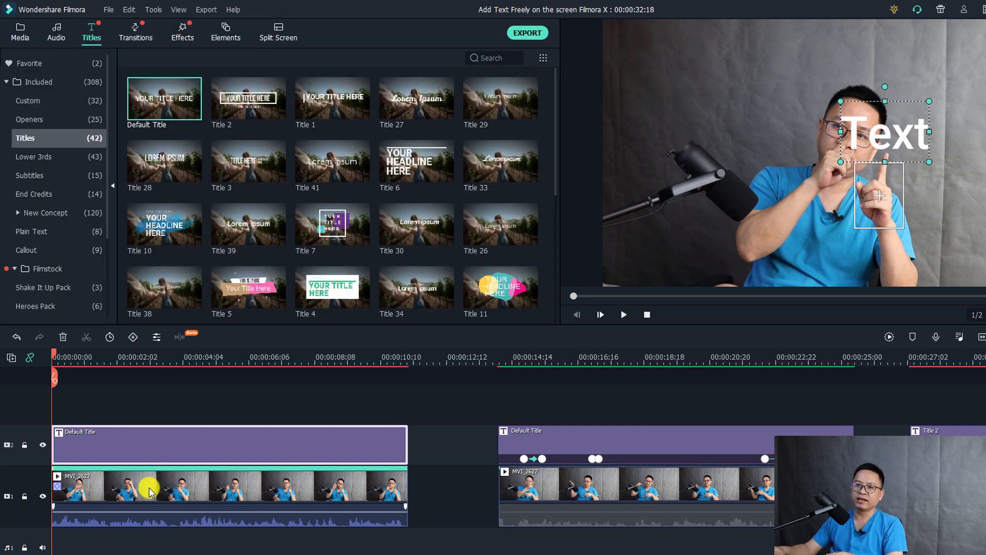
- Attach the Default Title to the first clip's motion tracking and play back the result
left_click(149, 490)
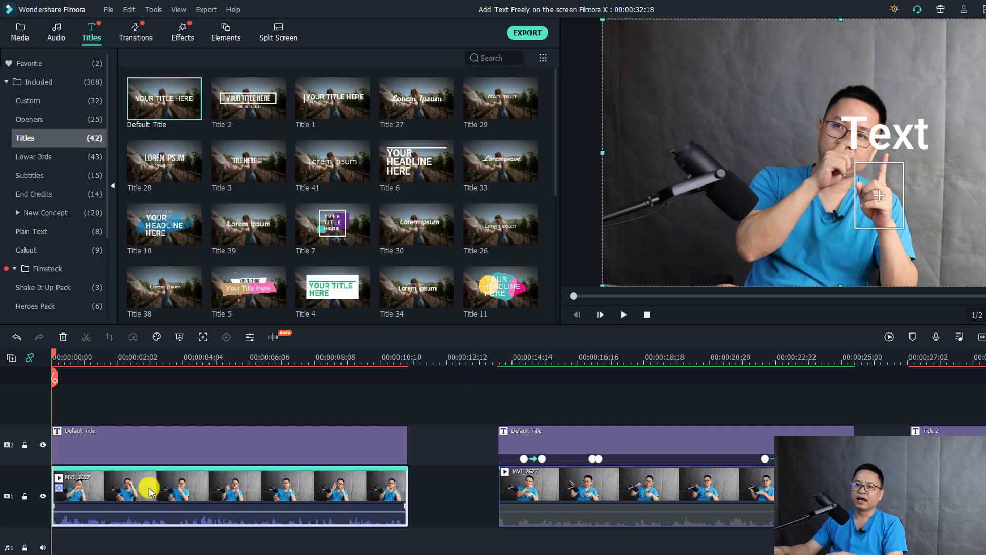
double_click(117, 493)
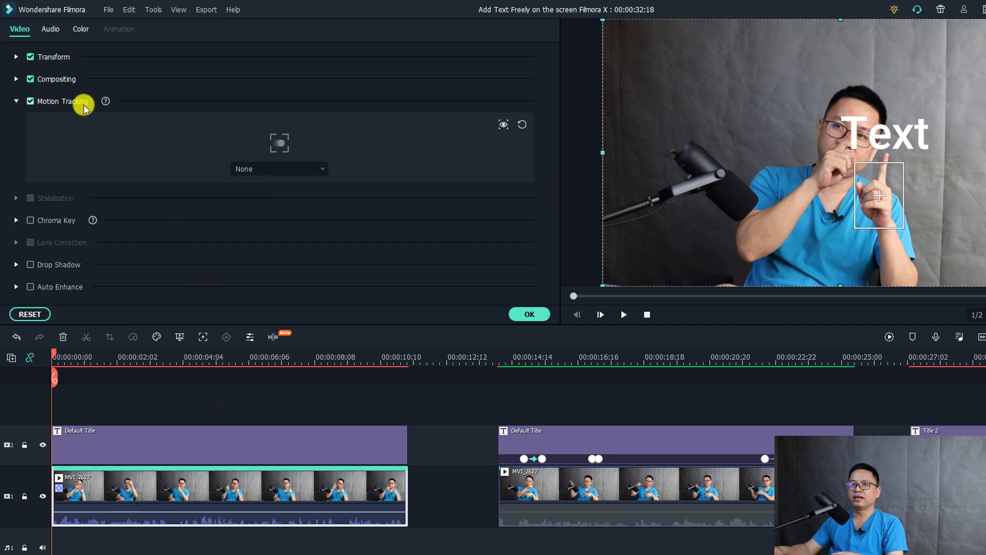
left_click(322, 170)
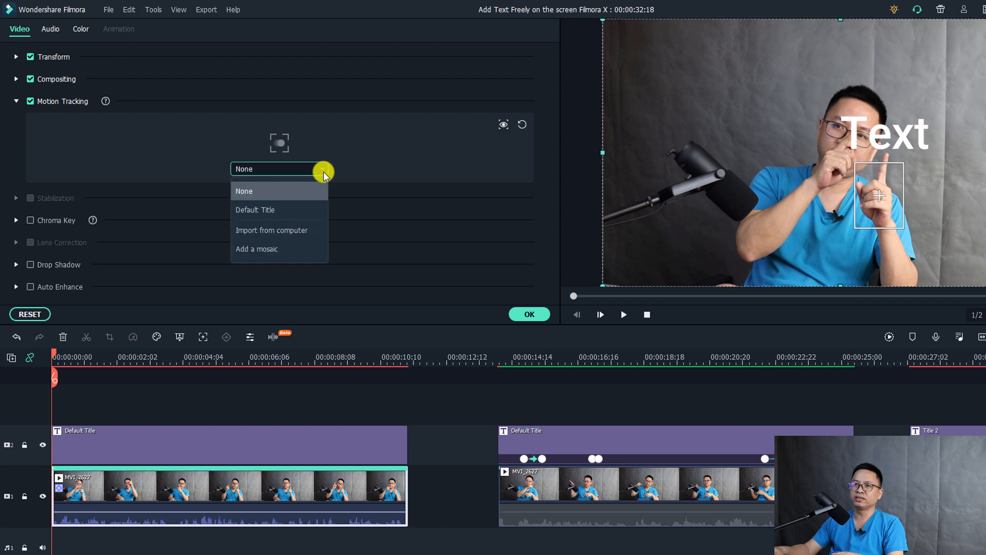
left_click(267, 210)
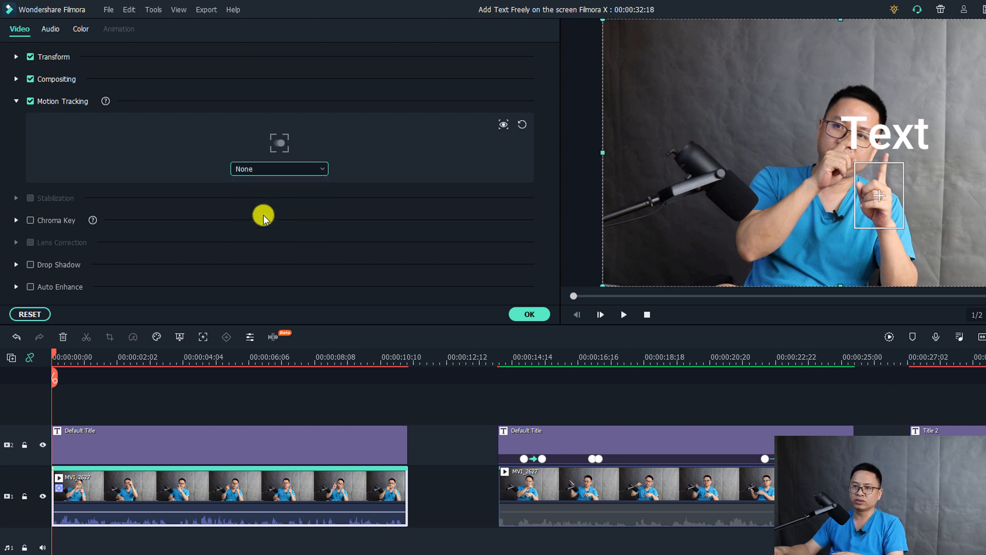
left_click(530, 314)
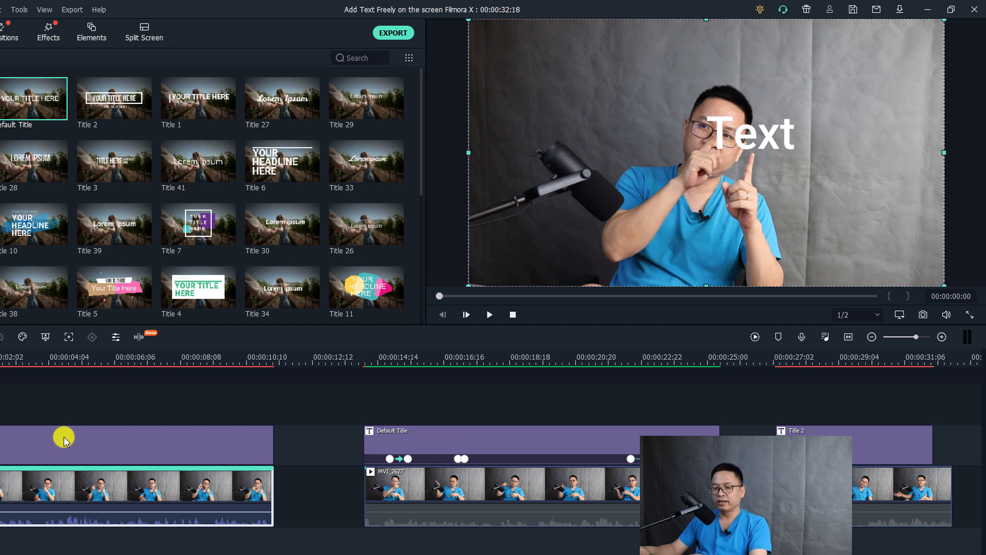
key("space")
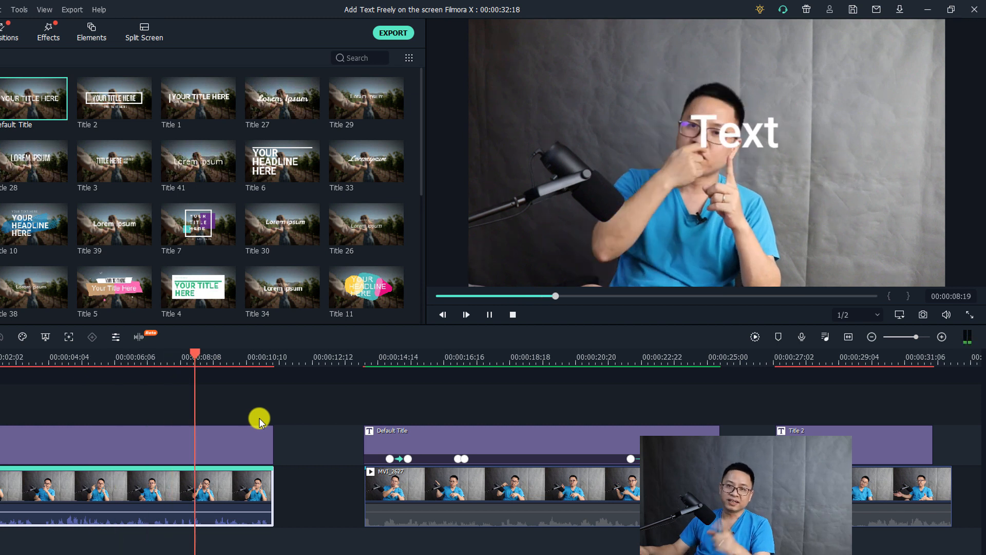
key("space")
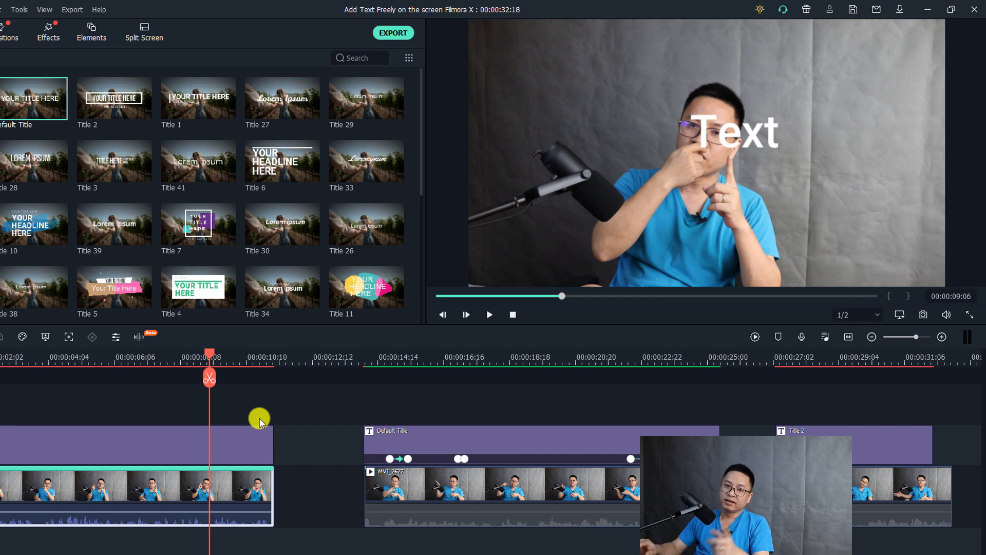
- Delete the first clip with its title, and move the second clip and title near the timeline start
left_click_drag(97, 403, 5, 537)
key("Delete")
left_click_drag(533, 405, 67, 537)
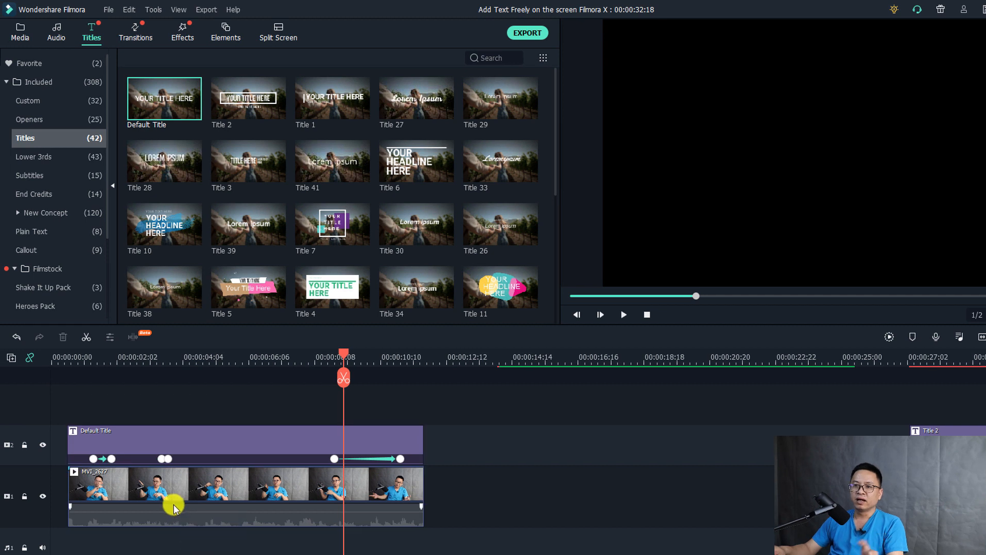
left_click(174, 507)
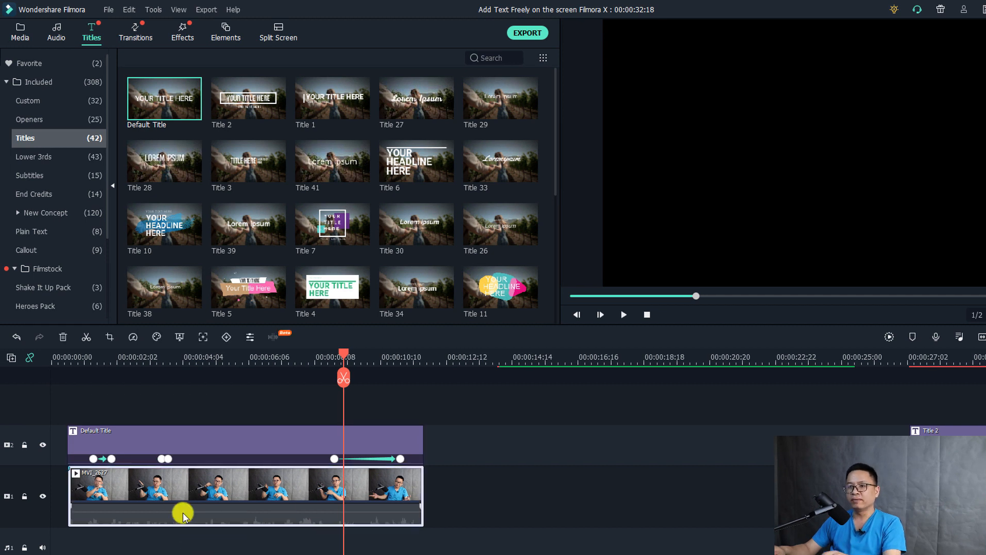
- Set the playhead at the start of the moved clip and delete the keyframed Default Title above it
left_click(85, 356)
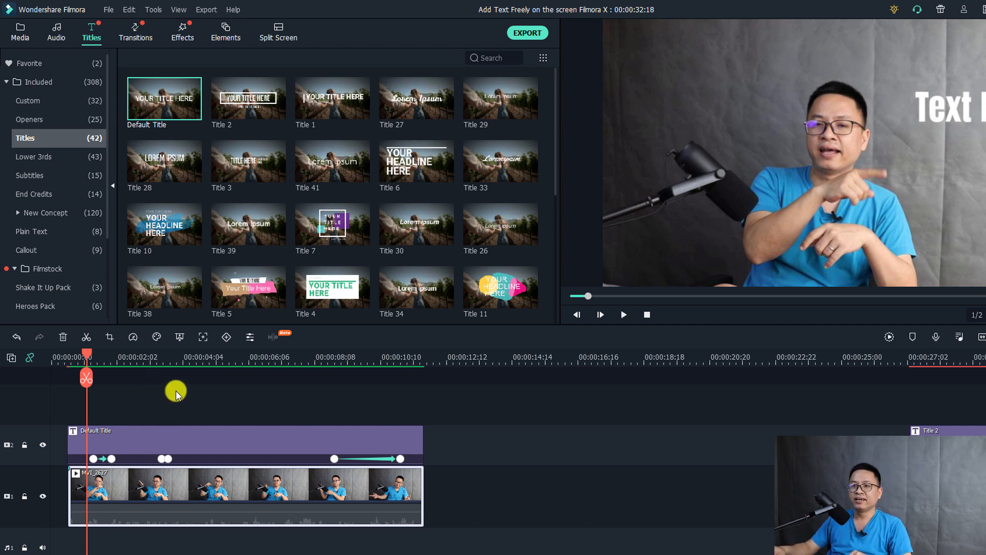
left_click_drag(147, 357, 289, 360)
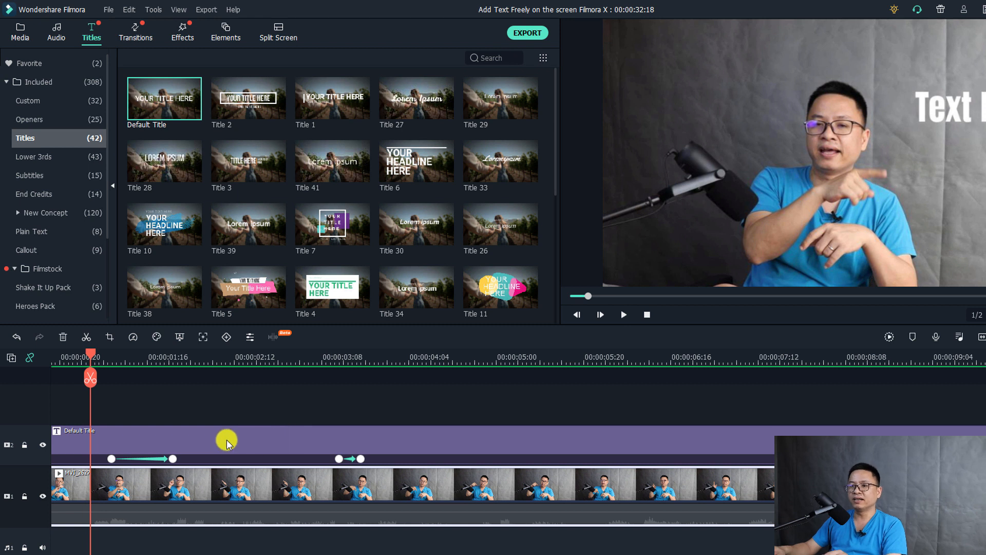
left_click(313, 431)
left_click_drag(94, 356, 108, 382)
left_click(135, 482)
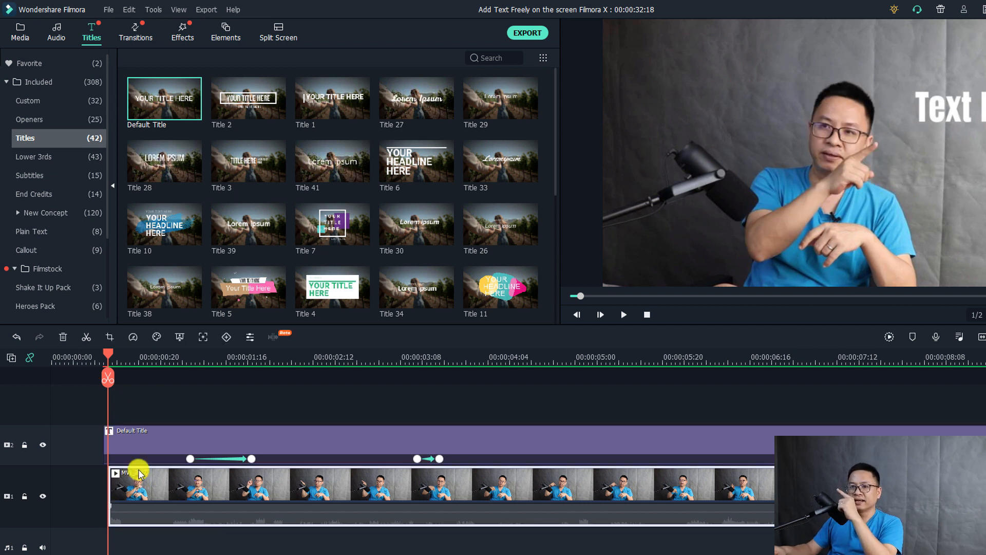
left_click(146, 438)
key("Delete")
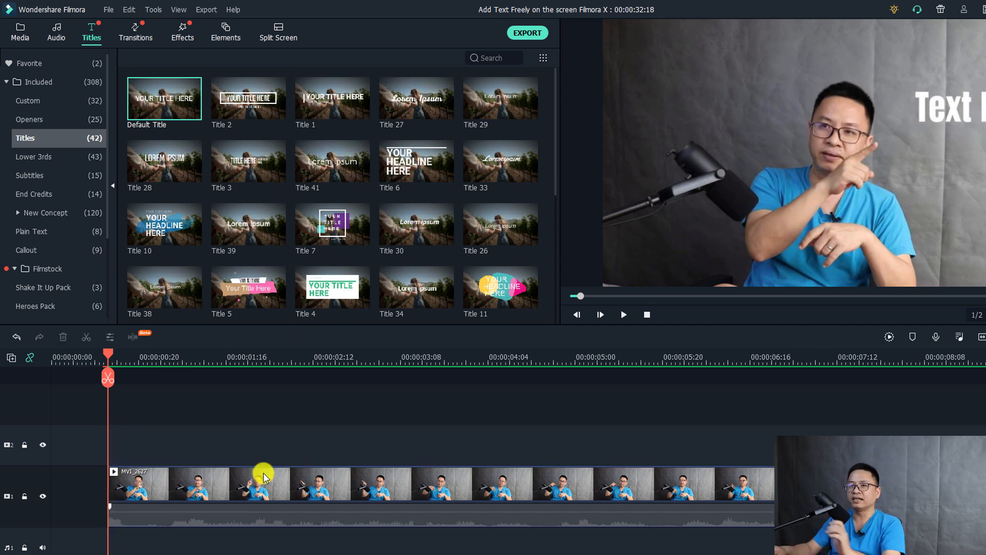
- Add a fresh Default Title at the playhead above the moved clip and extend it to the clip's end
left_click_drag(150, 104, 109, 442)
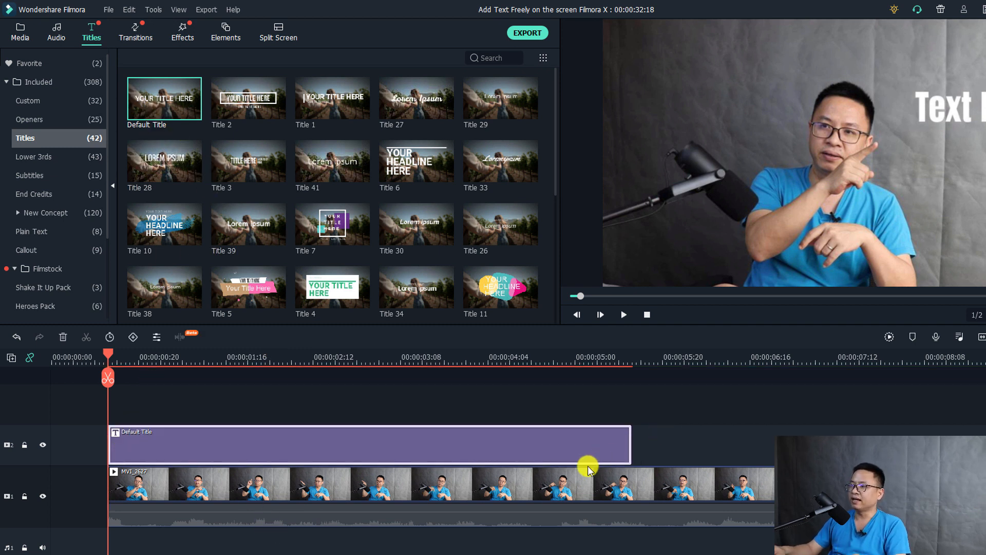
scroll(595, 463, "down", 5)
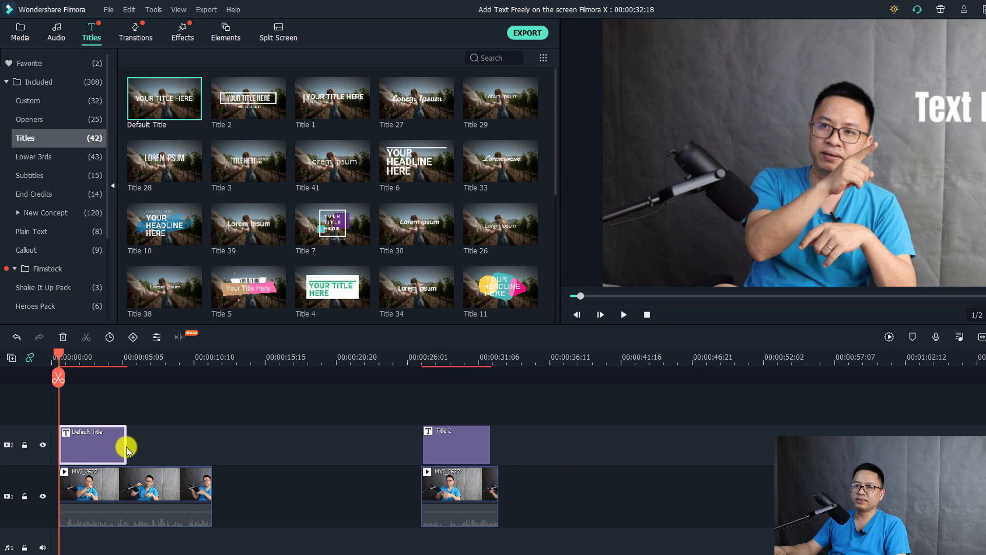
left_click_drag(127, 446, 211, 449)
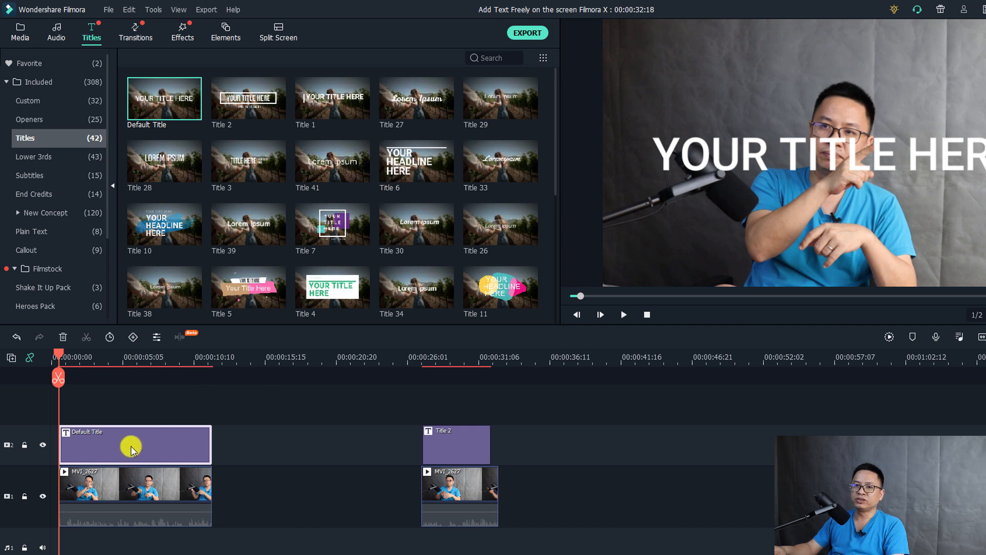
- Change the new title's wording to "Text Here"
double_click(131, 446)
left_click(320, 140)
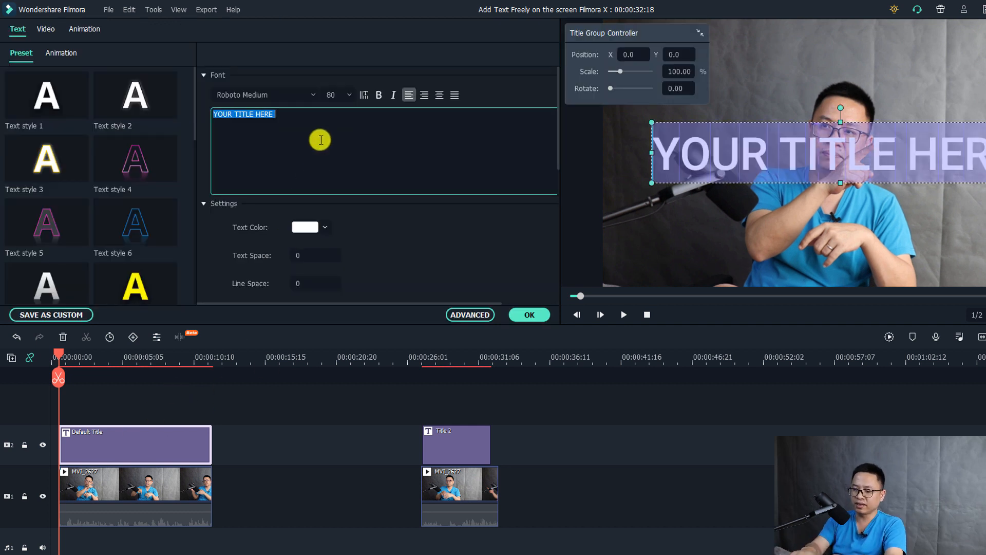
key("BackSpace")
type("Text Her")
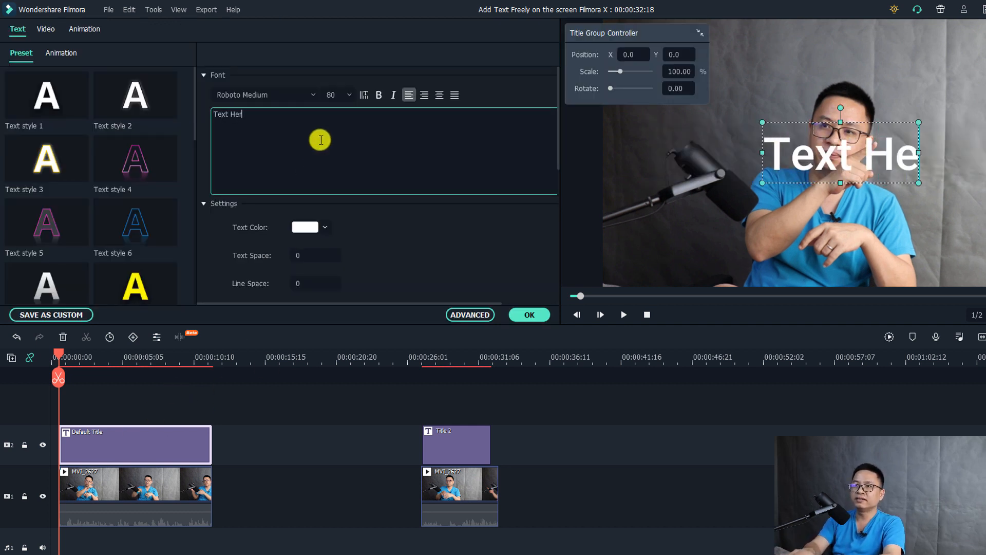
type("r")
key("BackSpace")
type("e")
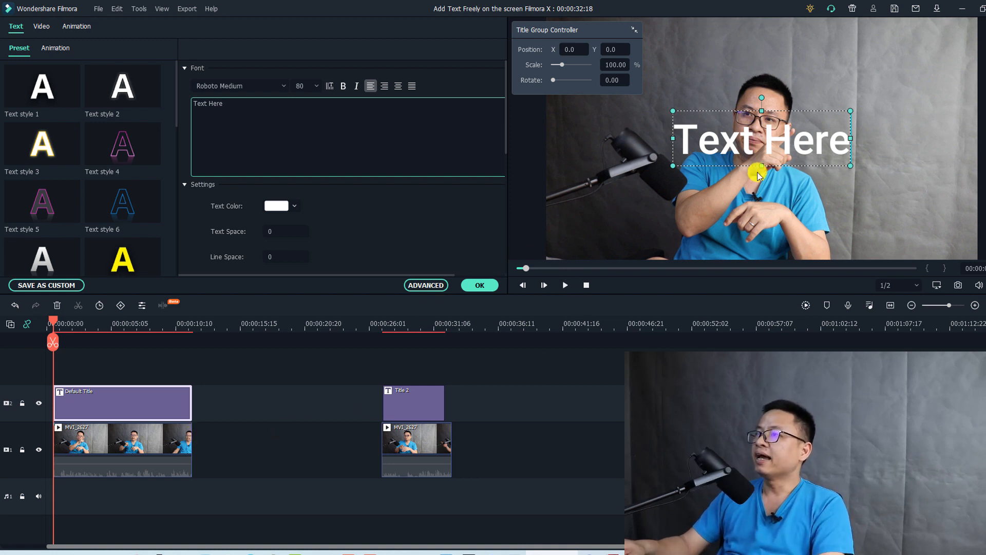
left_click(735, 127)
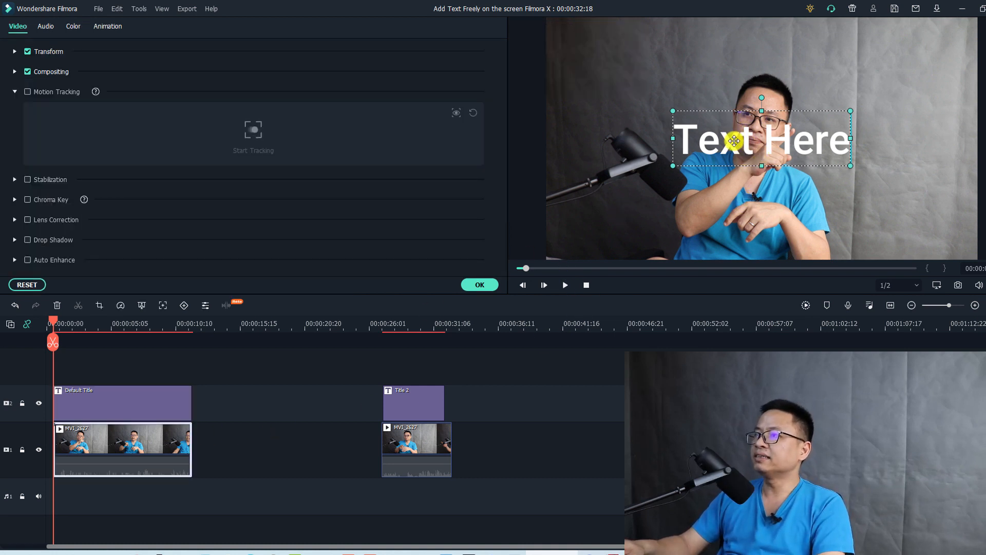
- Reposition the "Text Here" title beside the man's head on the right of the frame and add its first keyframe where his finger points up
left_click(734, 141)
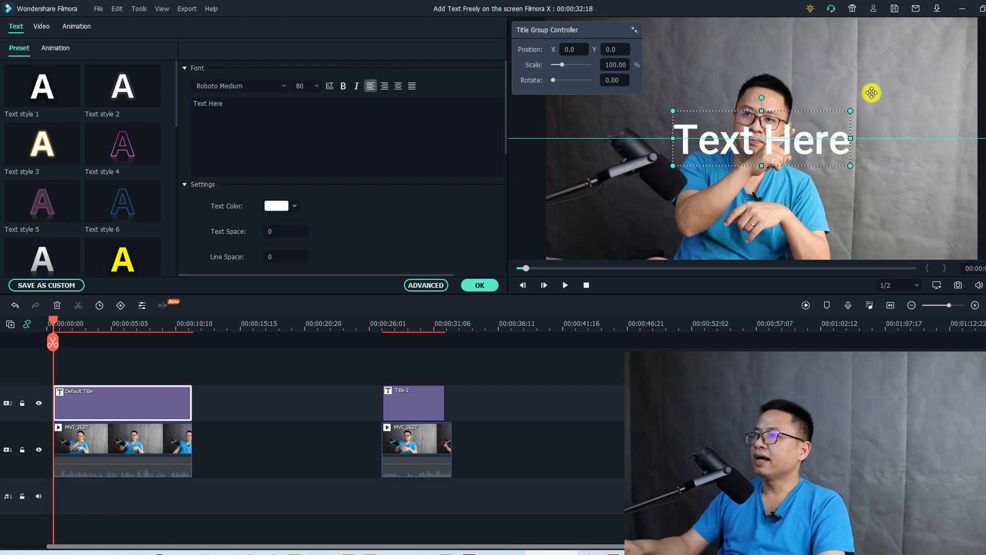
left_click_drag(878, 94, 843, 105)
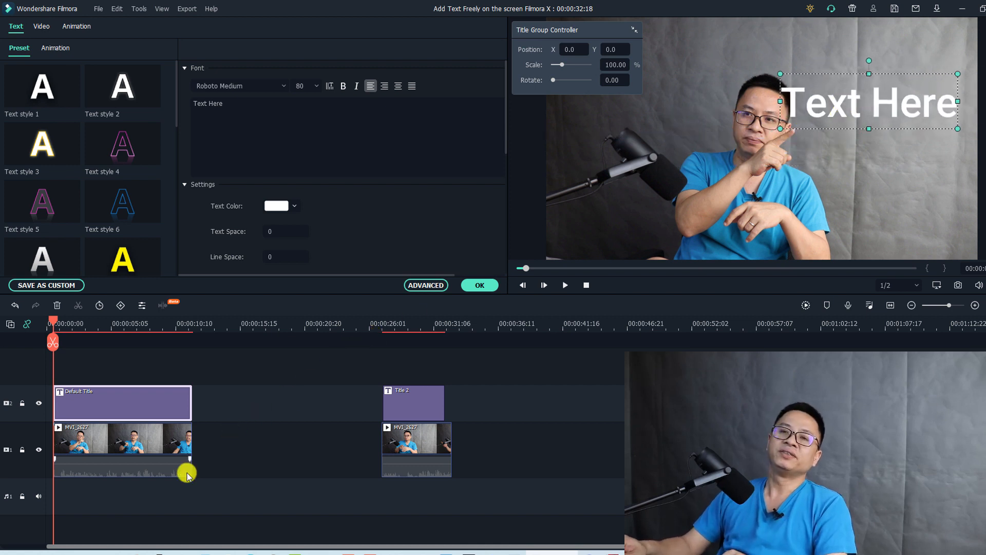
left_click_drag(92, 329, 187, 329)
left_click(86, 337)
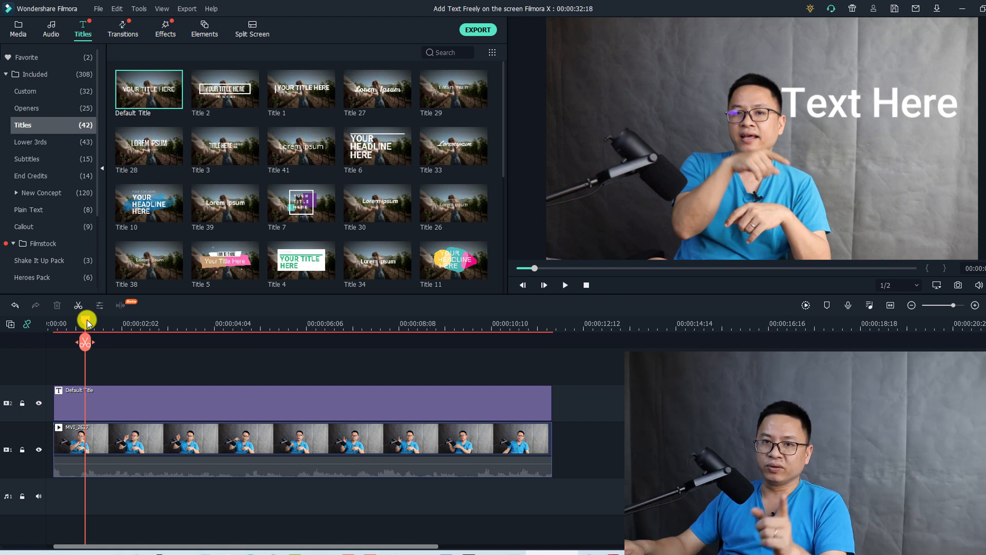
left_click_drag(88, 319, 108, 332)
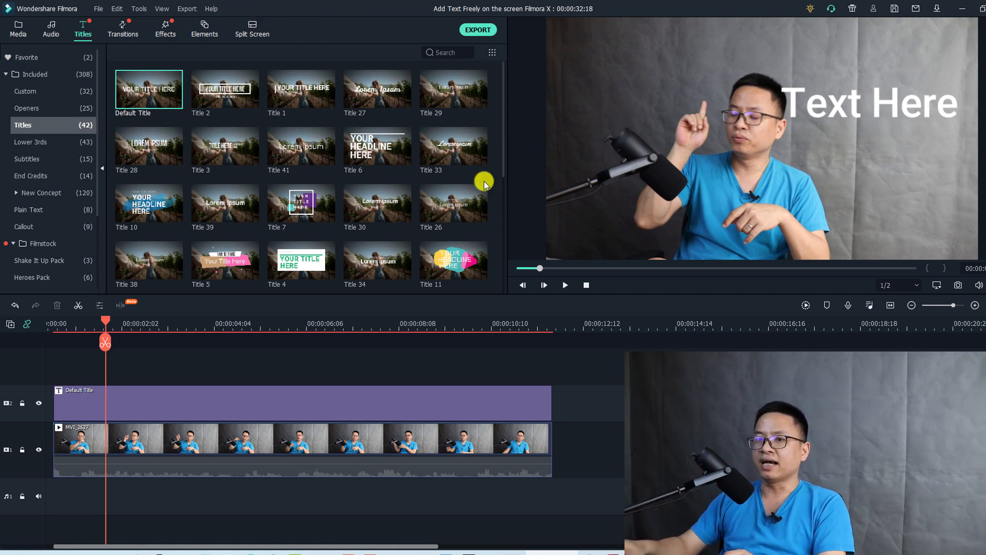
left_click(133, 411)
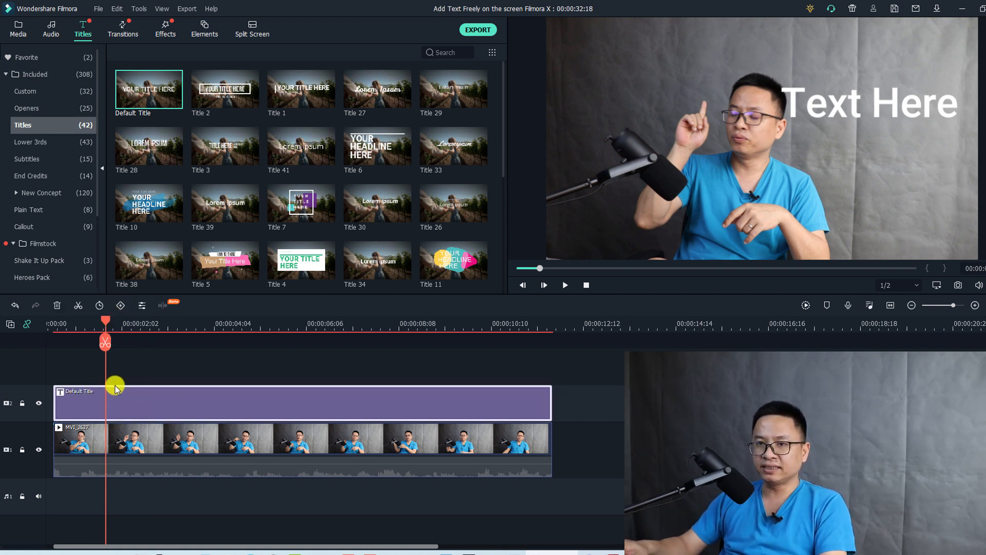
left_click(122, 306)
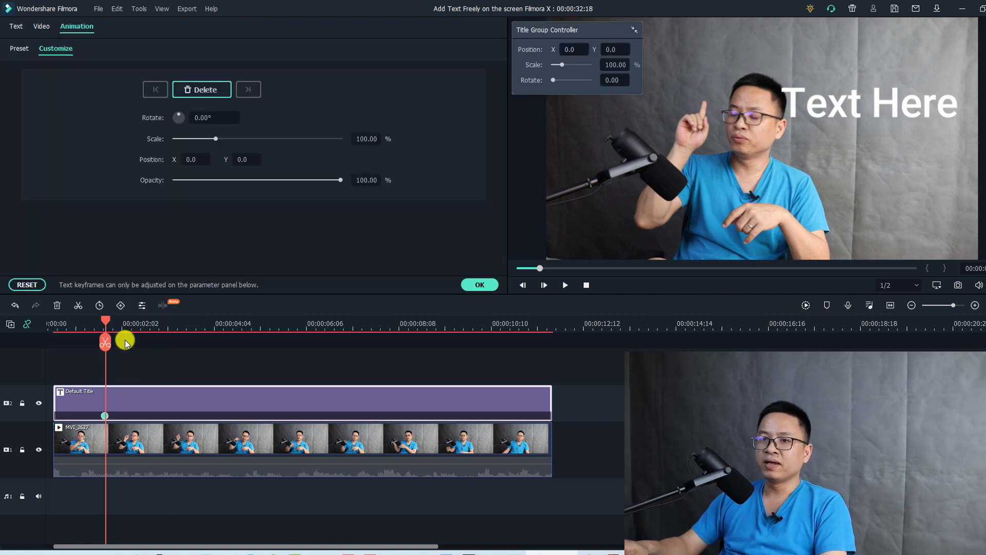
- At the frame where the hand has swept left, keyframe the title's X position to -411
left_click_drag(107, 322, 141, 324)
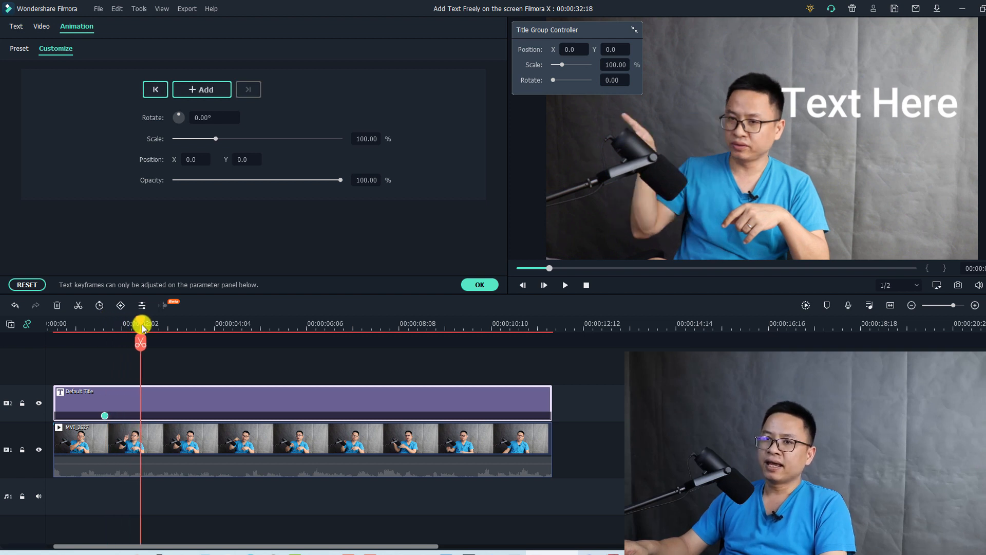
left_click(824, 108)
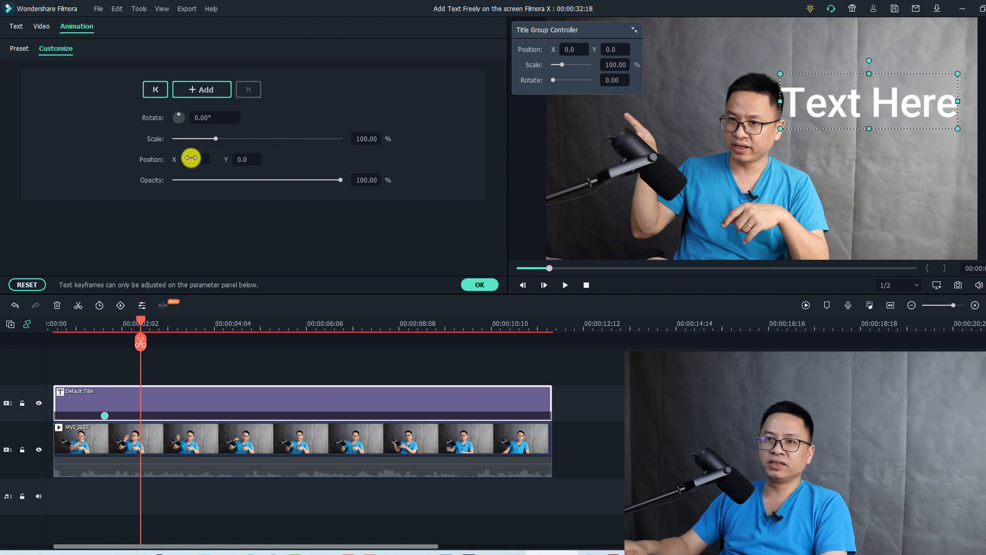
left_click_drag(191, 159, 449, 269)
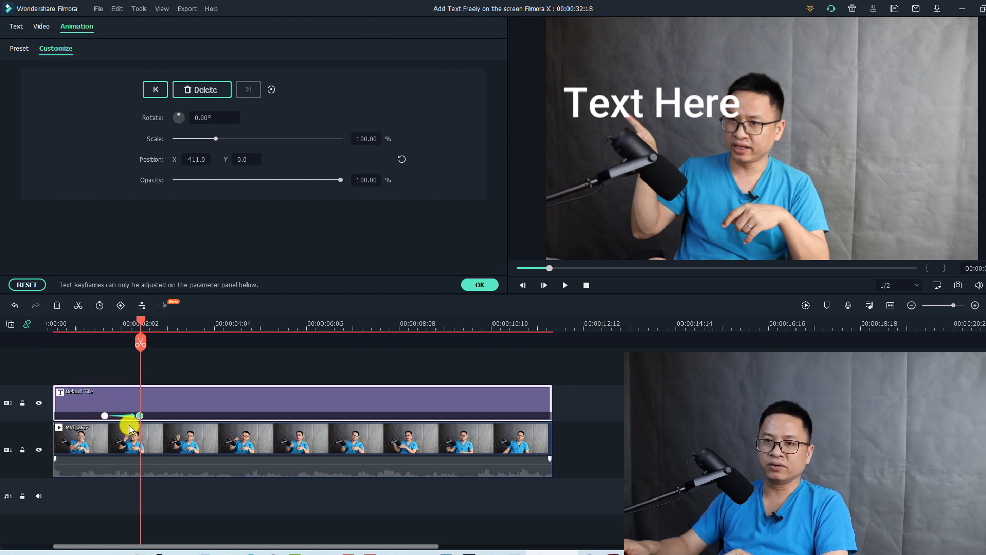
- Play the clip from its start to check the title's sideways movement
left_click(54, 326)
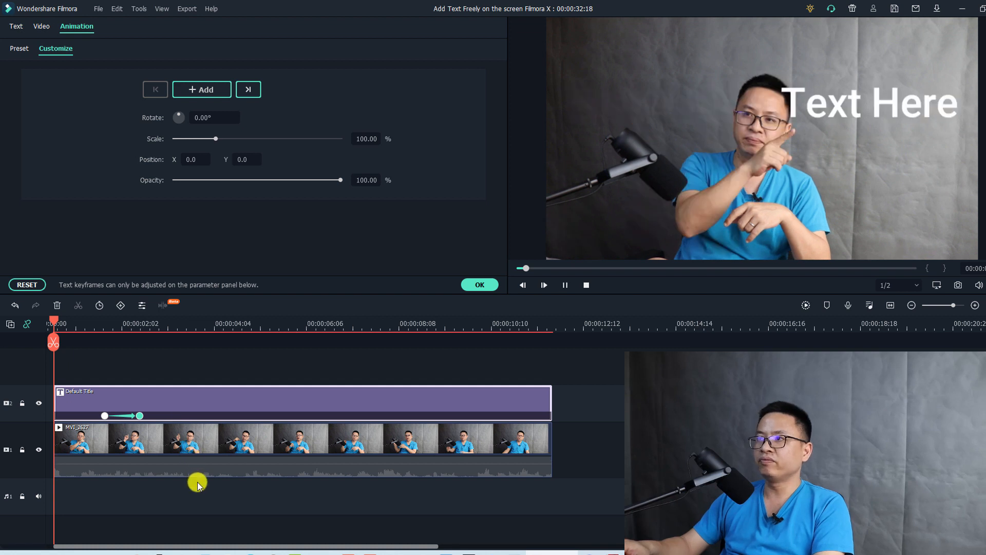
key("space")
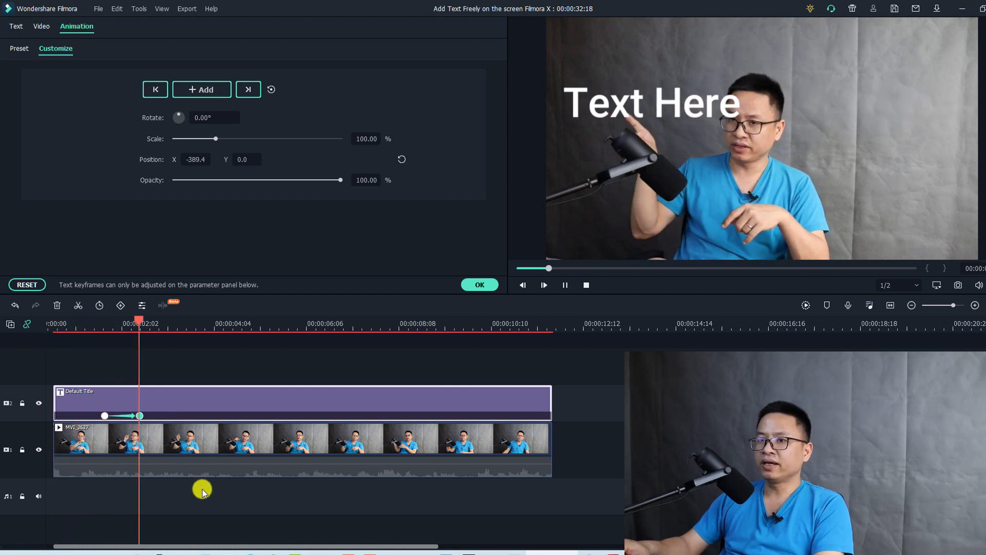
key("space")
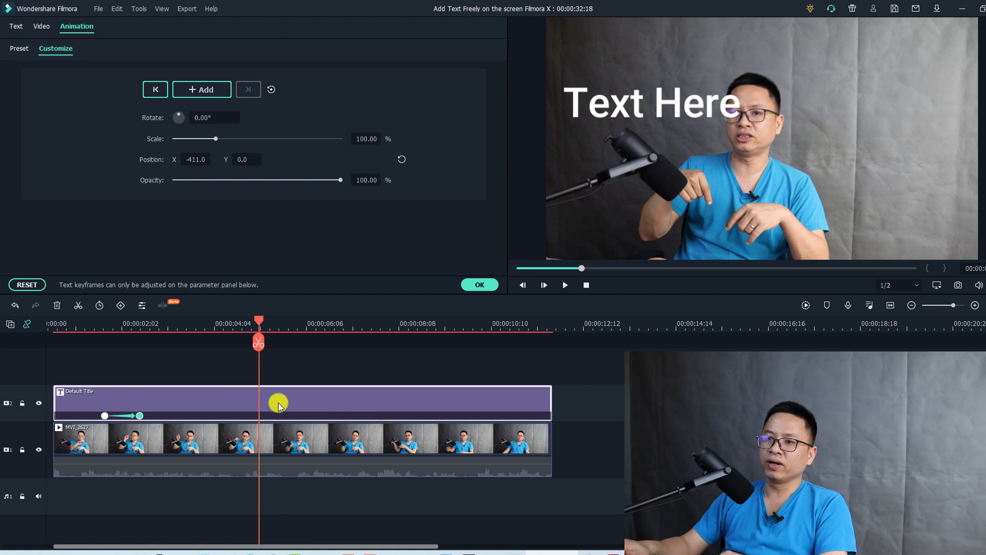
- Add a holding keyframe where the hand points down, and shortly after it keyframe the title's position to X -239, Y -233
left_click_drag(259, 323, 238, 323)
left_click(203, 90)
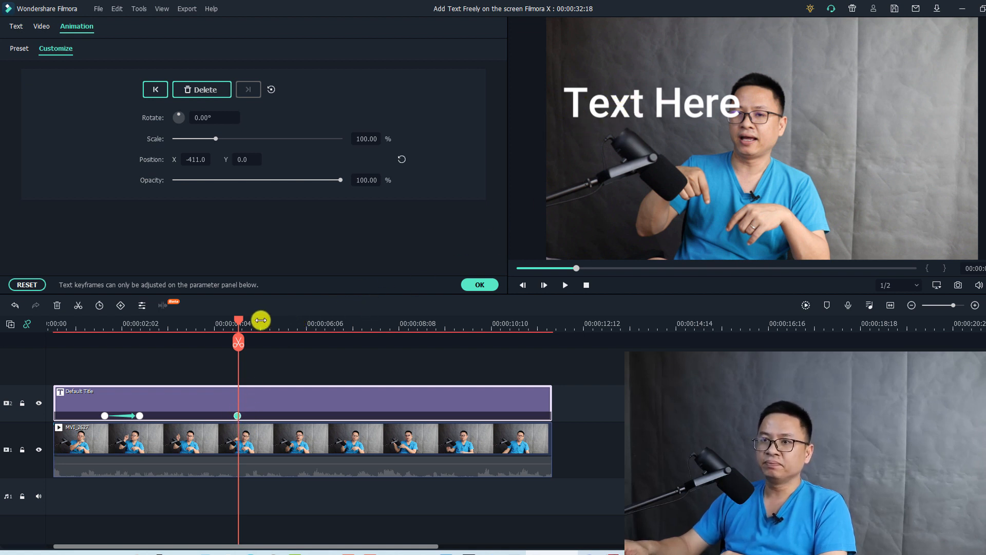
left_click_drag(240, 318, 262, 323)
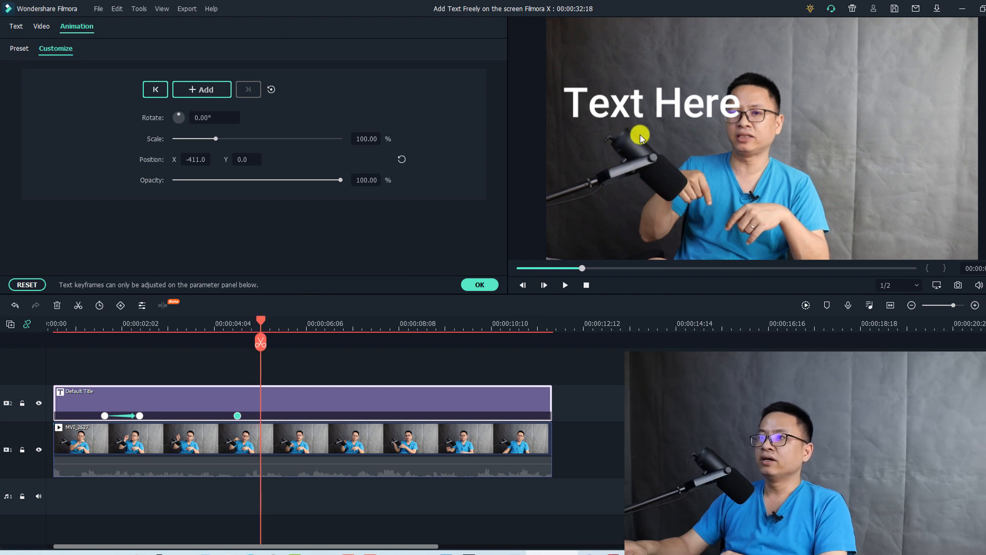
left_click(625, 138)
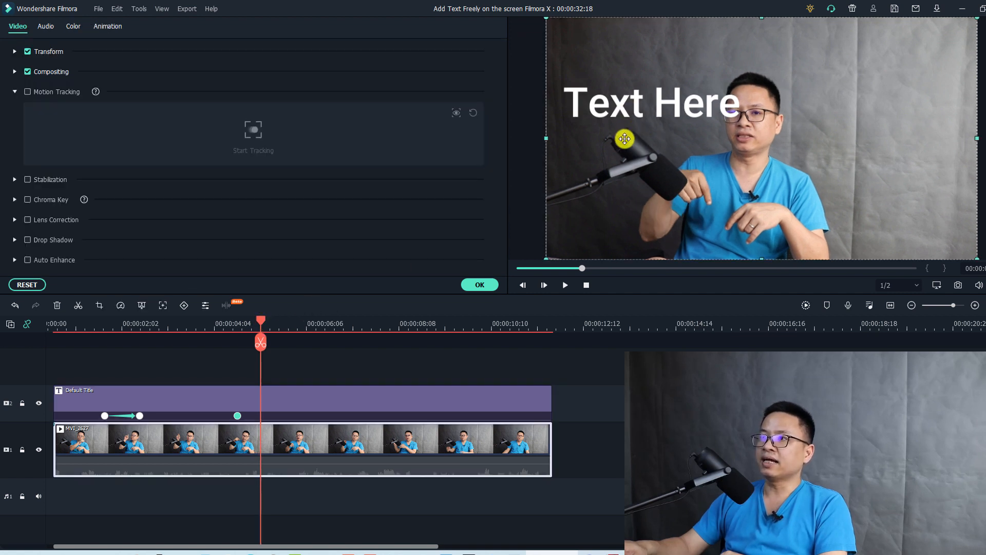
left_click(631, 103)
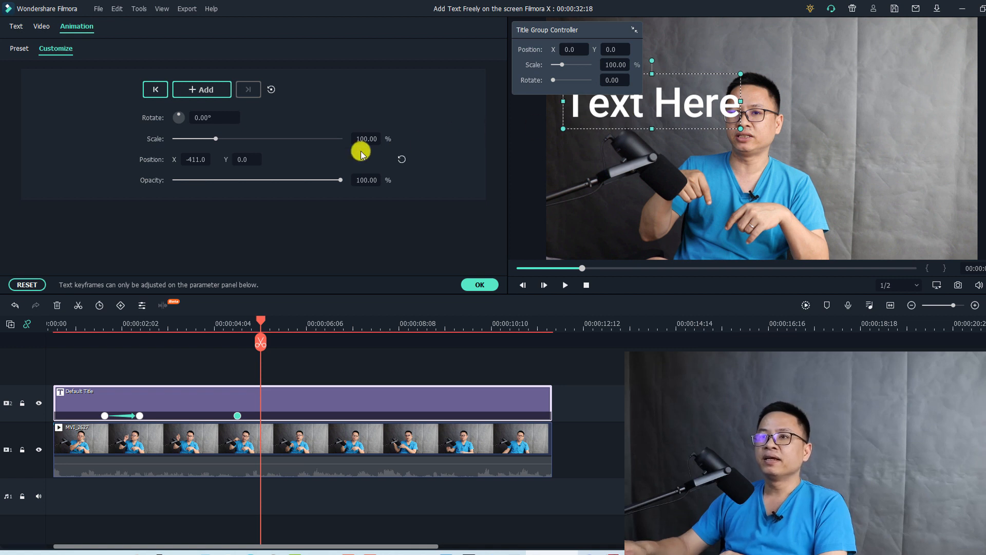
left_click_drag(508, 275, 434, 269)
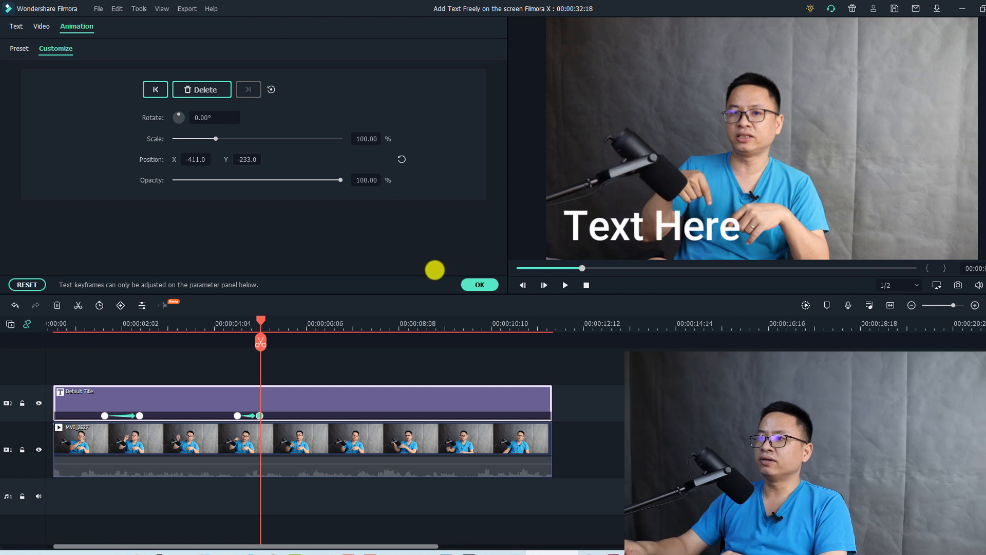
left_click_drag(513, 275, 550, 283)
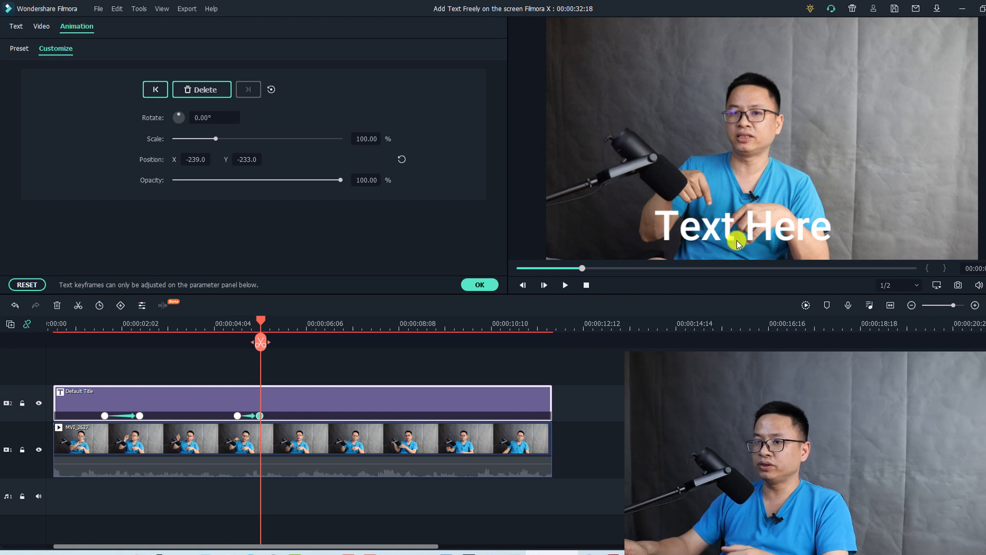
- Play the section before the downward keyframes to check the title's second movement
left_click(194, 325)
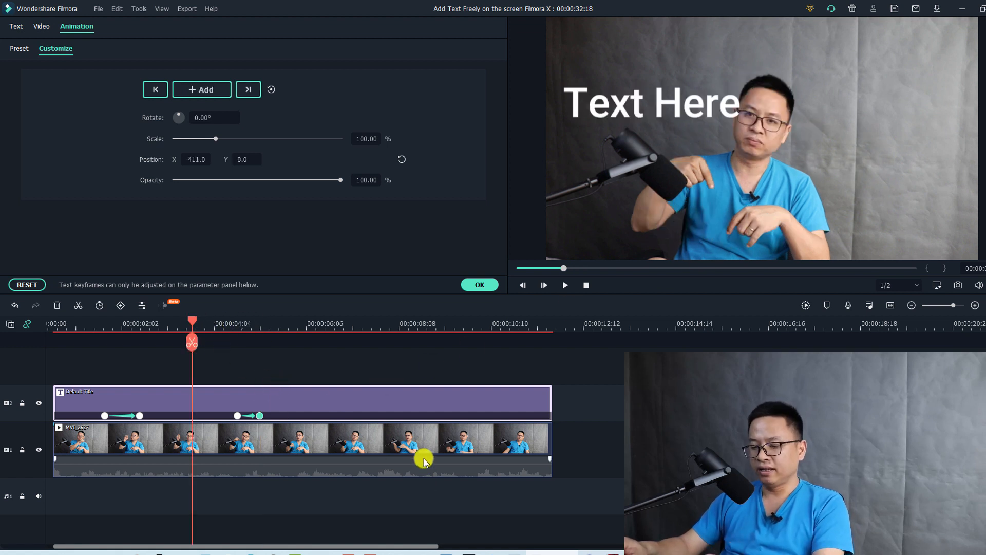
key("space")
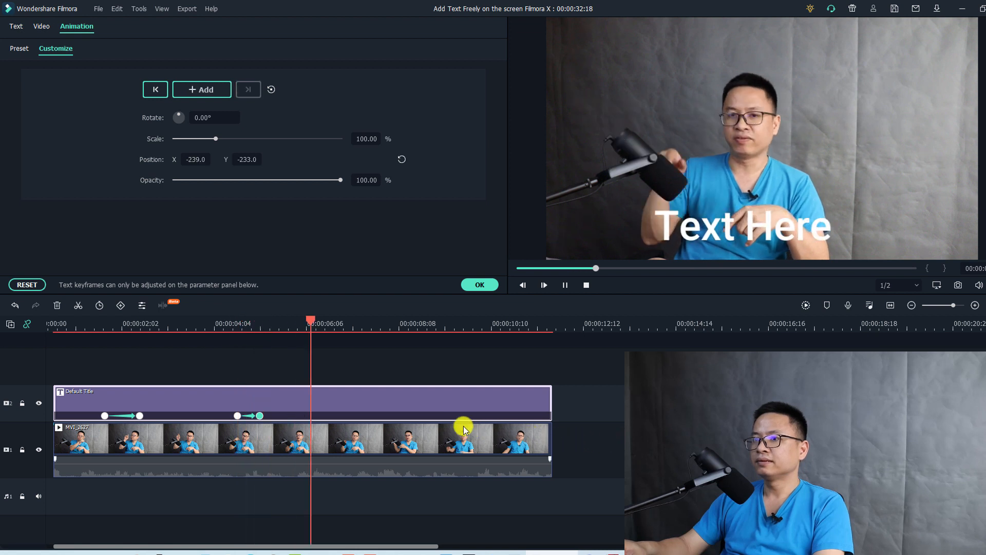
key("space")
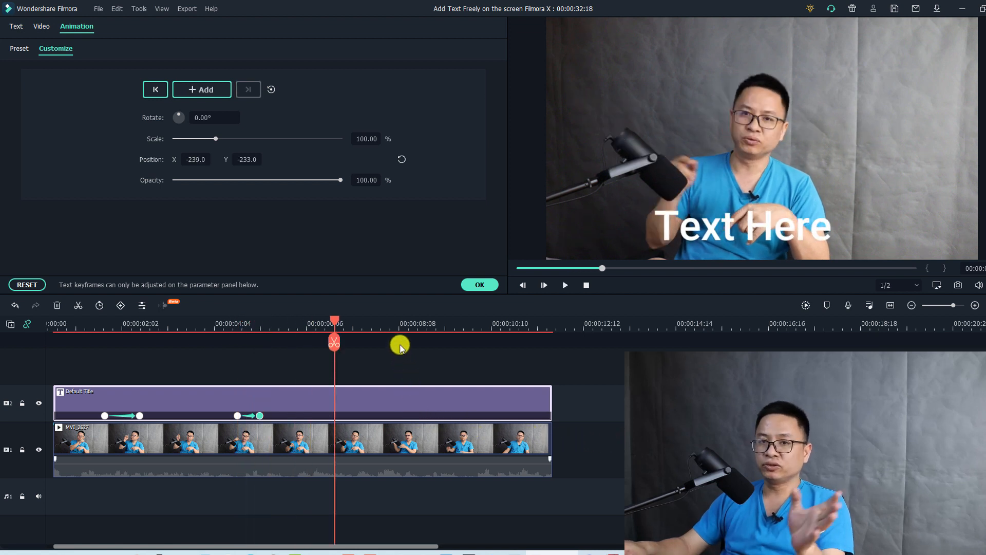
- Fade out the title by adding a keyframe near the clip's later part and setting opacity to 0% at a further point
left_click(393, 325)
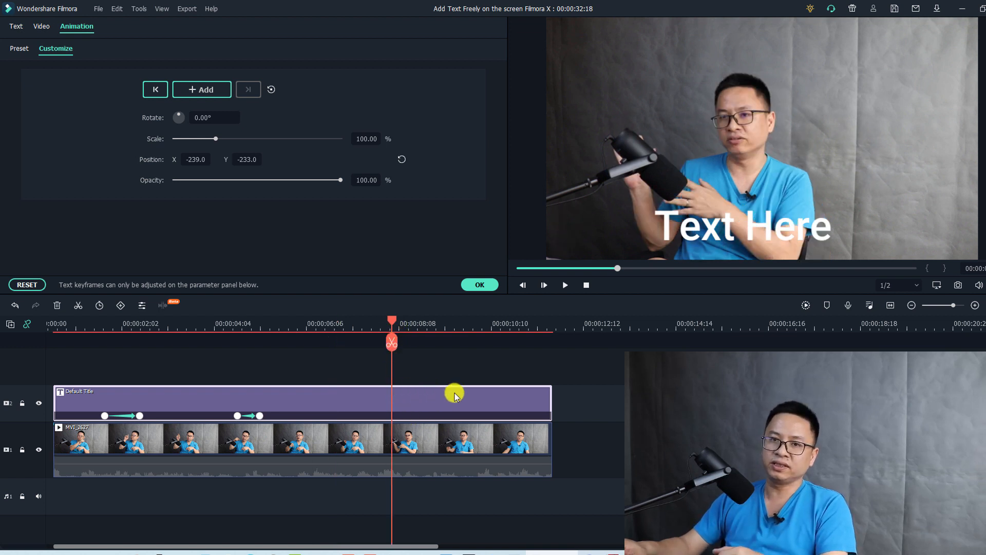
left_click(208, 89)
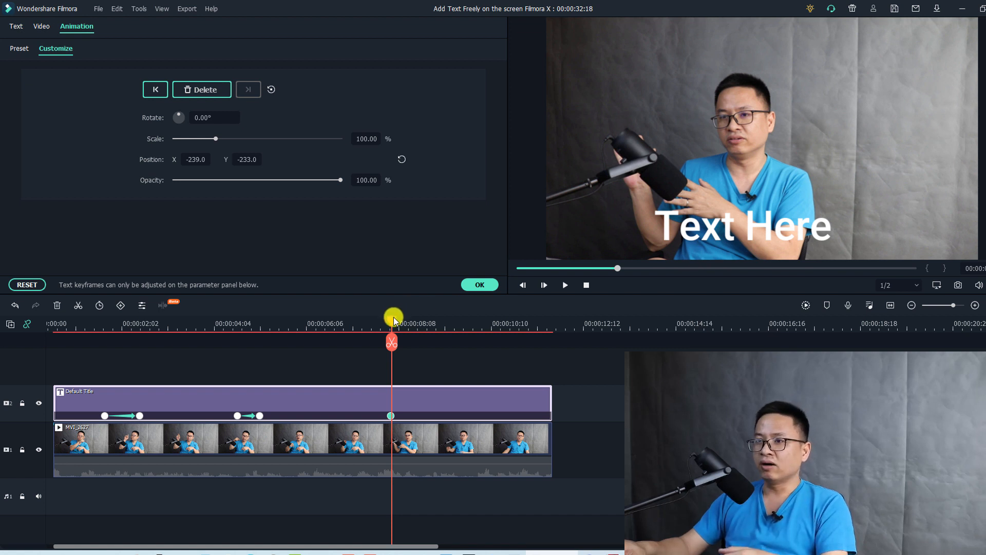
left_click_drag(402, 325, 456, 339)
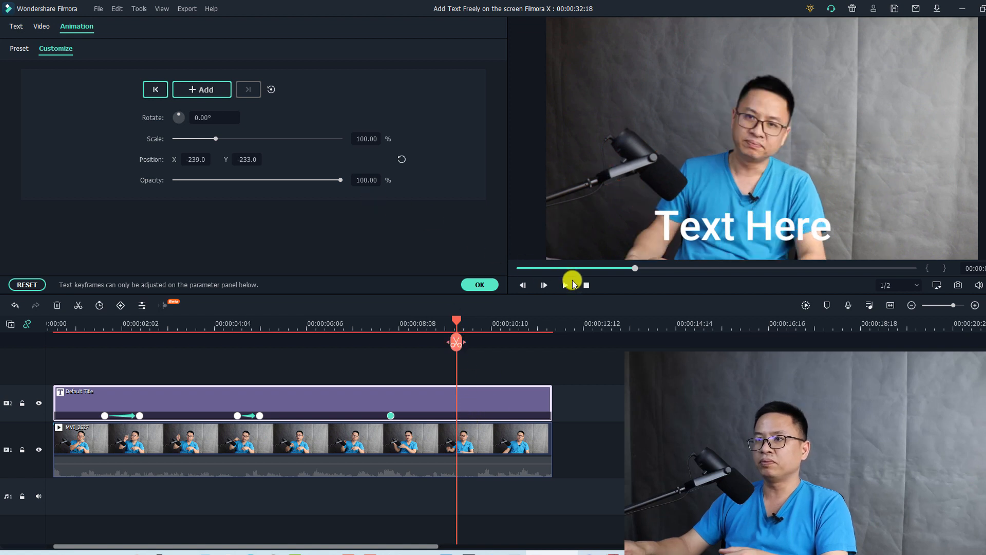
left_click(718, 236)
left_click(701, 228)
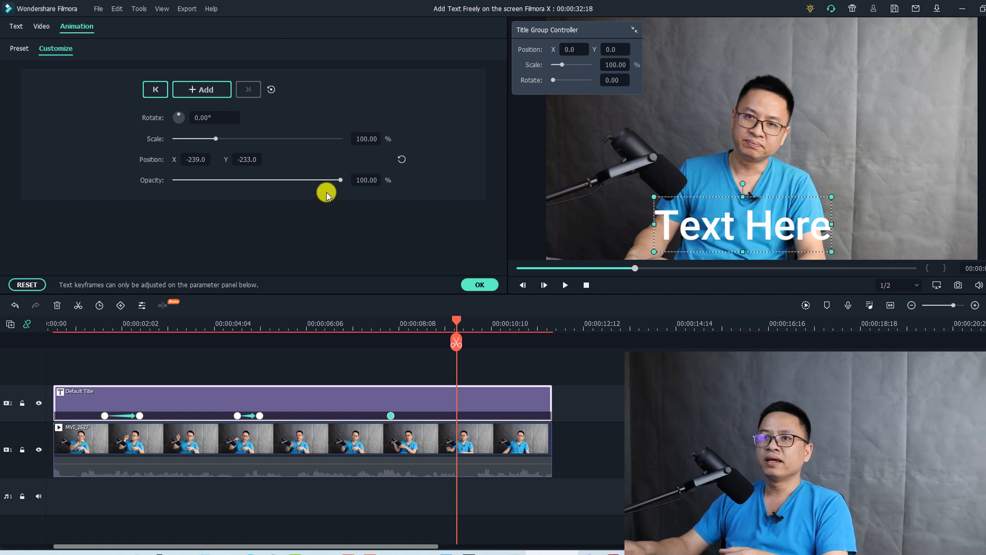
left_click_drag(341, 180, 176, 181)
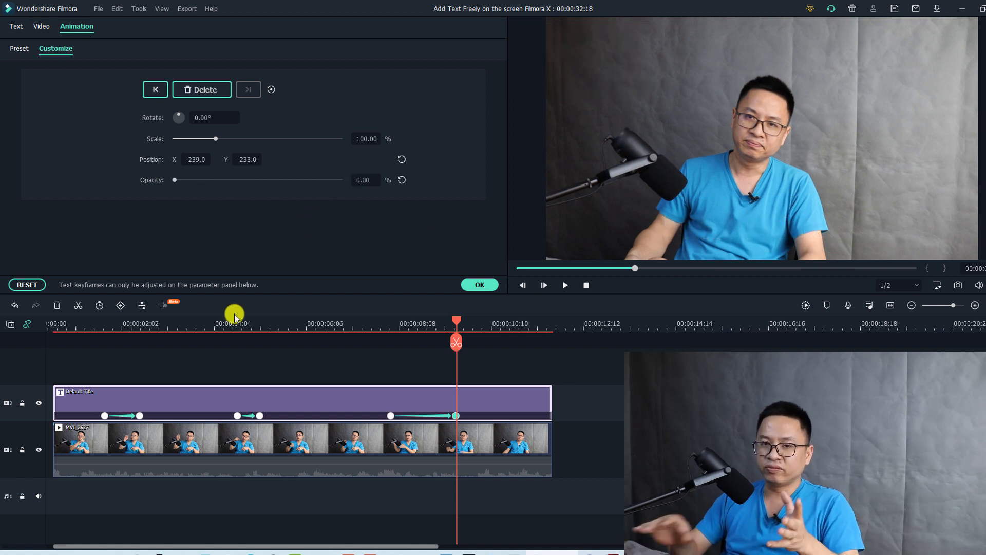
- Play the clip's last part to check the title's fade-out
left_click(344, 327)
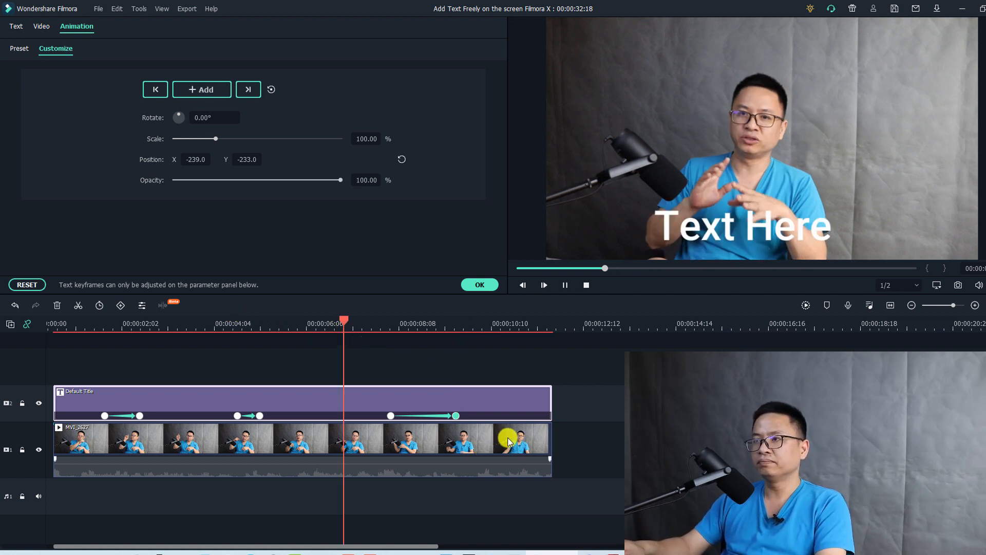
key("space")
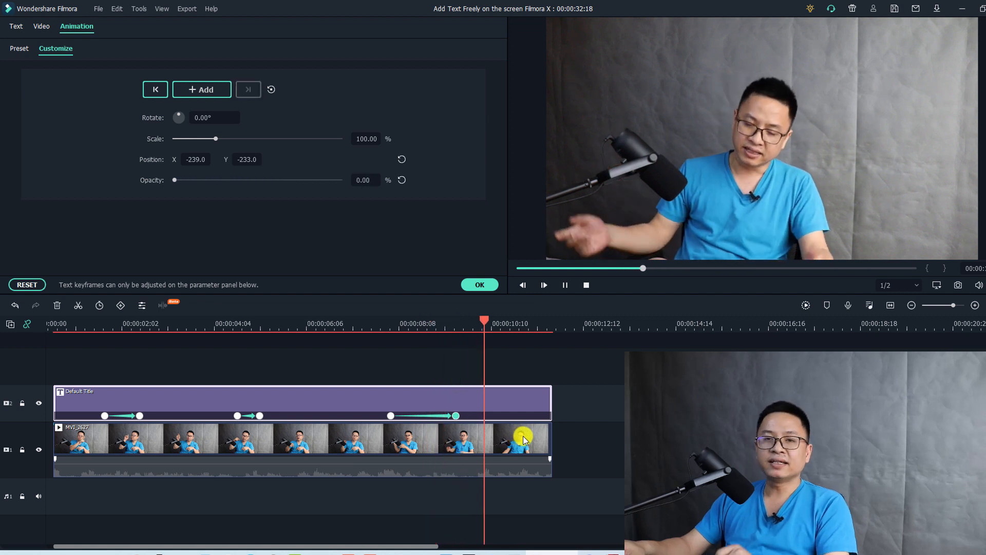
key("space")
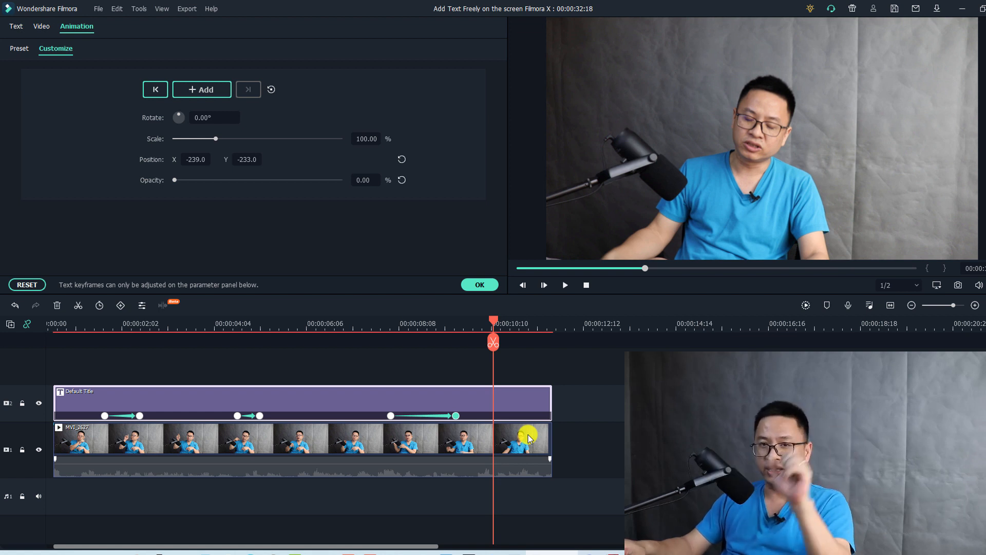
- Delete the keyframed title and its clip, and move the remaining clip with its Title 2 to the timeline start
left_click_drag(610, 372, 47, 496)
key("Delete")
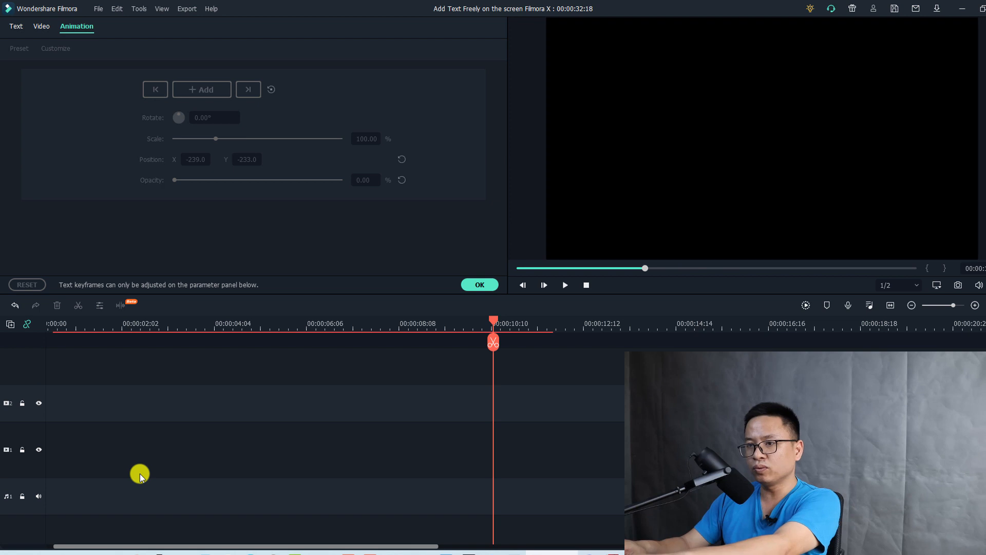
left_click(892, 306)
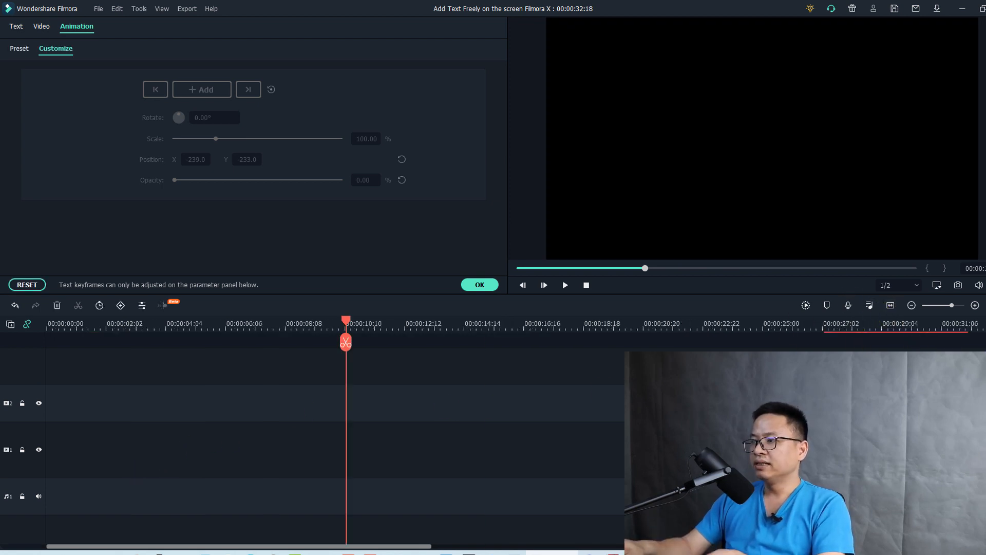
left_click_drag(843, 457, 91, 456)
- Close the title settings and delete the Title 2 "ANIMATED TEXT" title above the moved clip
left_click(87, 328)
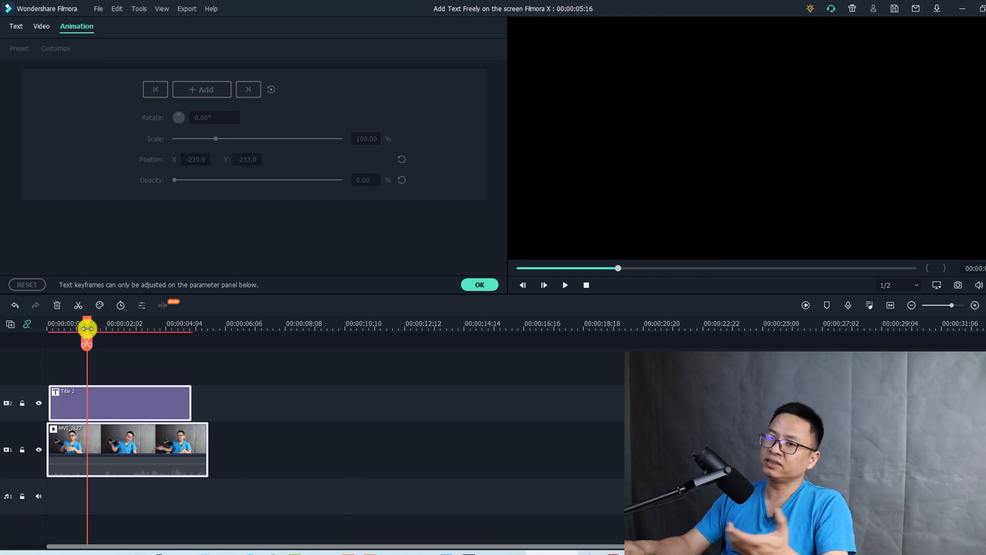
left_click(105, 413)
left_click(478, 285)
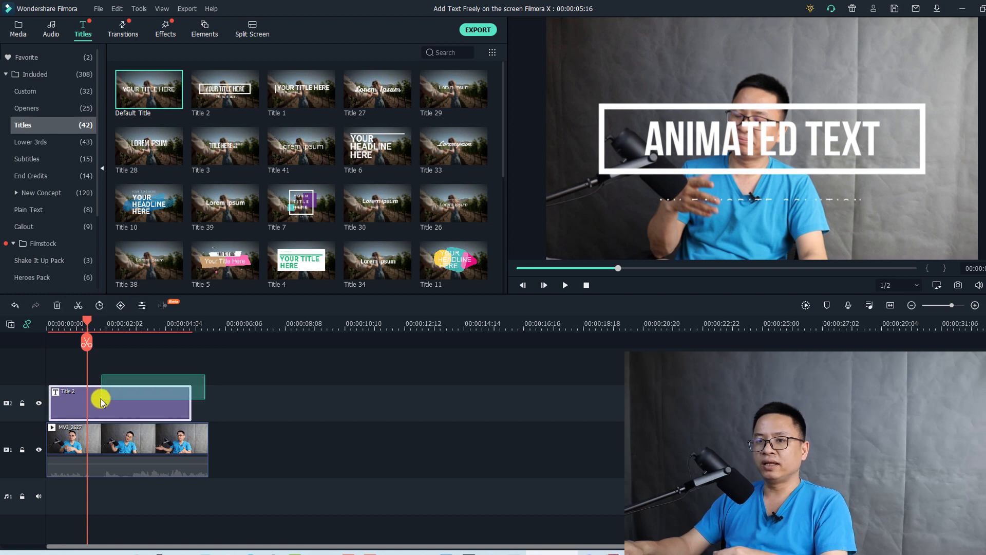
key("Delete")
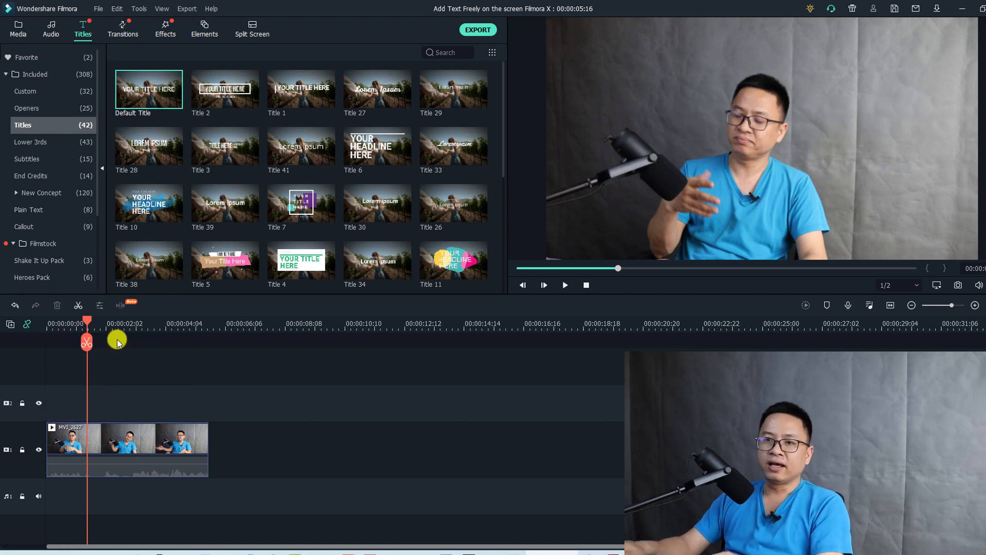
- Add the Title 2 preset on the track above the clip, starting shortly after the clip's start, and trim its end to just before the clip's end
mouse_move(87, 322)
left_mouse_down()
mouse_move(61, 331)
mouse_move(79, 333)
left_mouse_up()
left_click(88, 424)
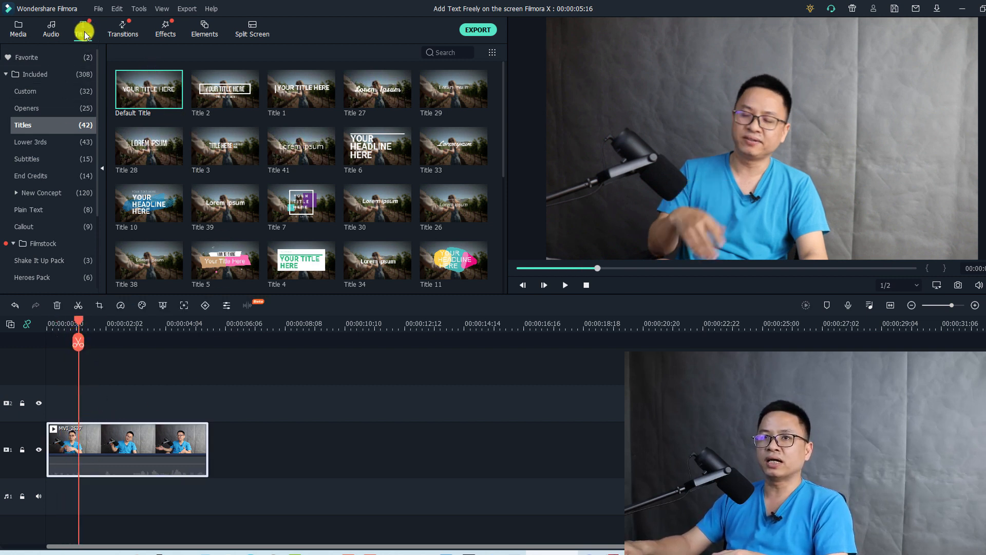
left_click(221, 105)
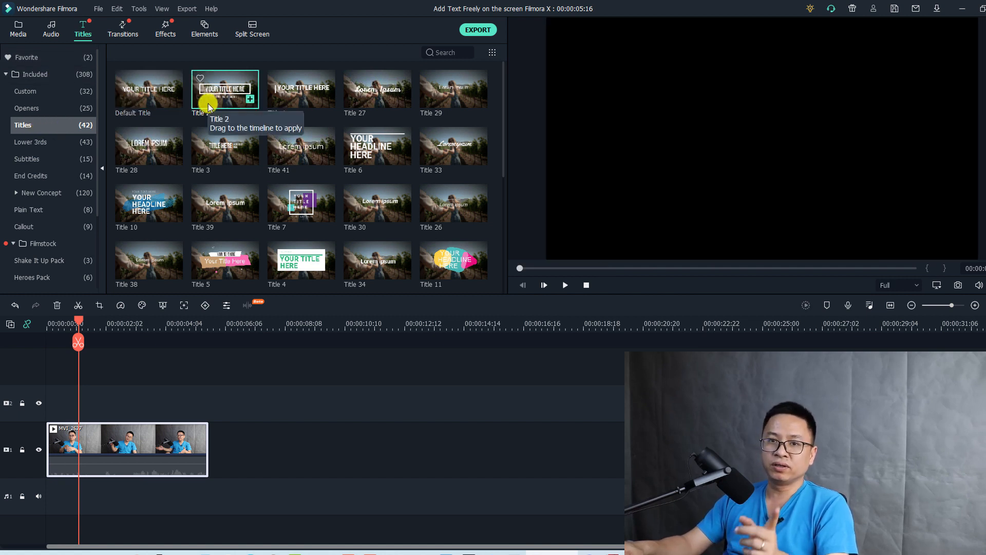
left_click_drag(209, 103, 85, 398)
left_click_drag(80, 411, 149, 436)
left_click_drag(222, 405, 199, 405)
- Open the Title 2 settings at a frame showing the full title and replace the smaller lower text with "My favorite solution"
left_click(119, 327)
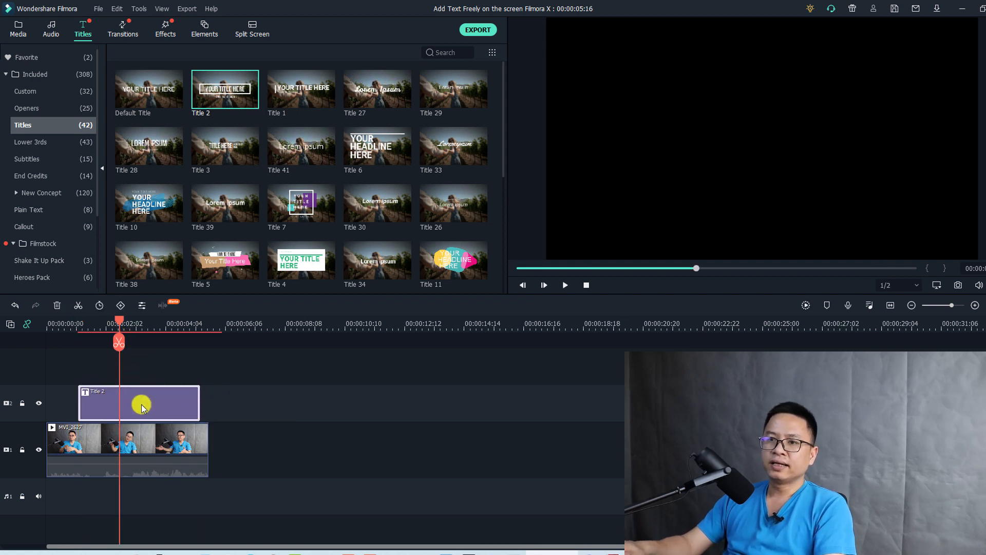
double_click(160, 406)
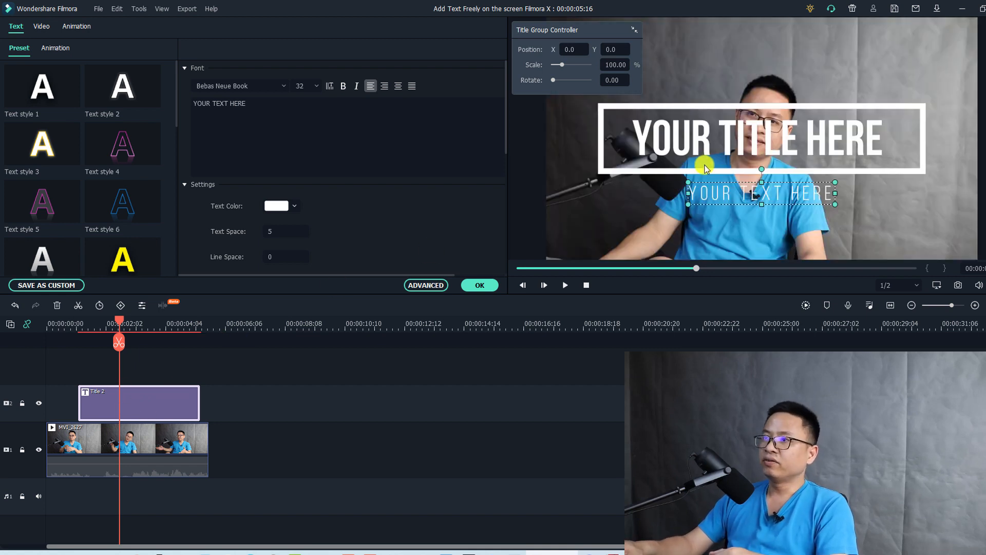
double_click(719, 198)
left_click(354, 131)
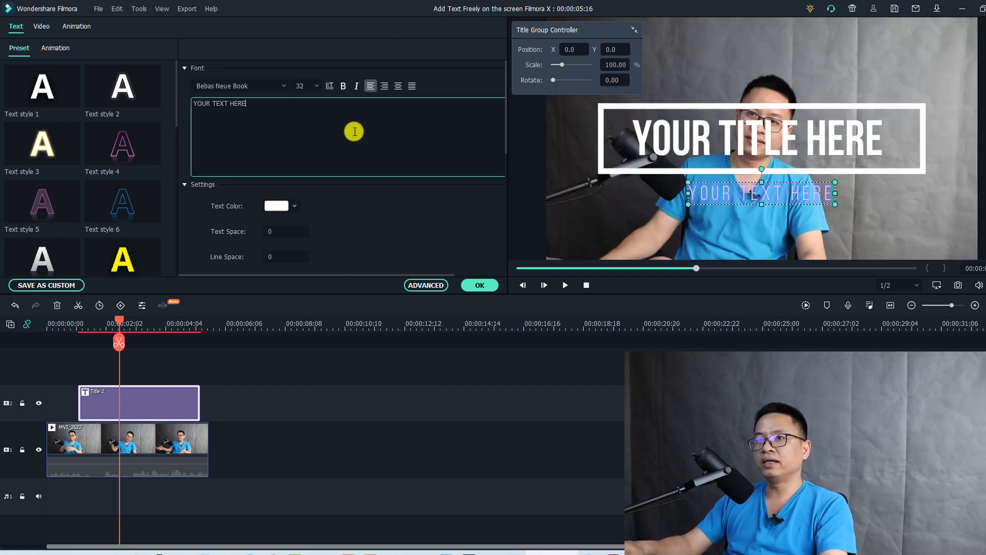
key("ctrl+a")
type("My favo")
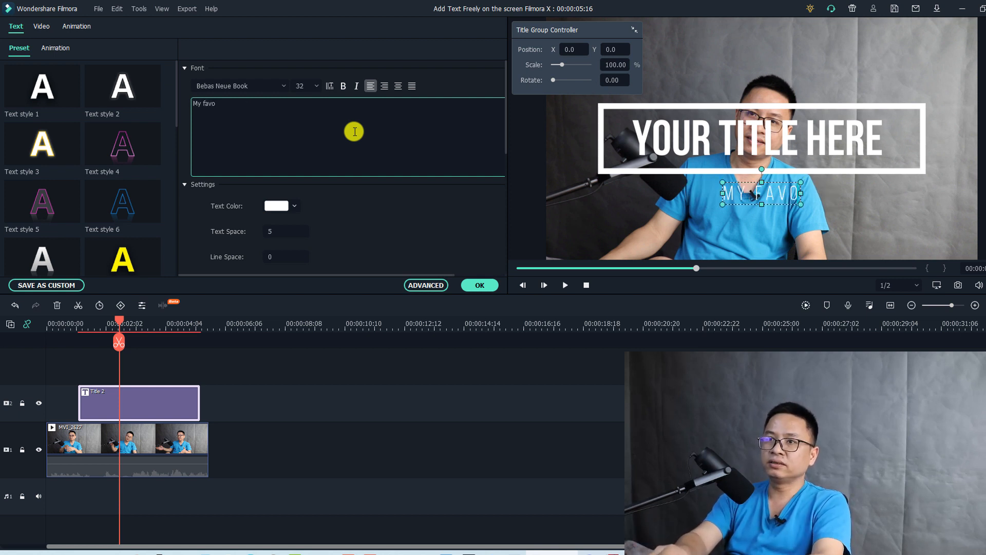
type("rite")
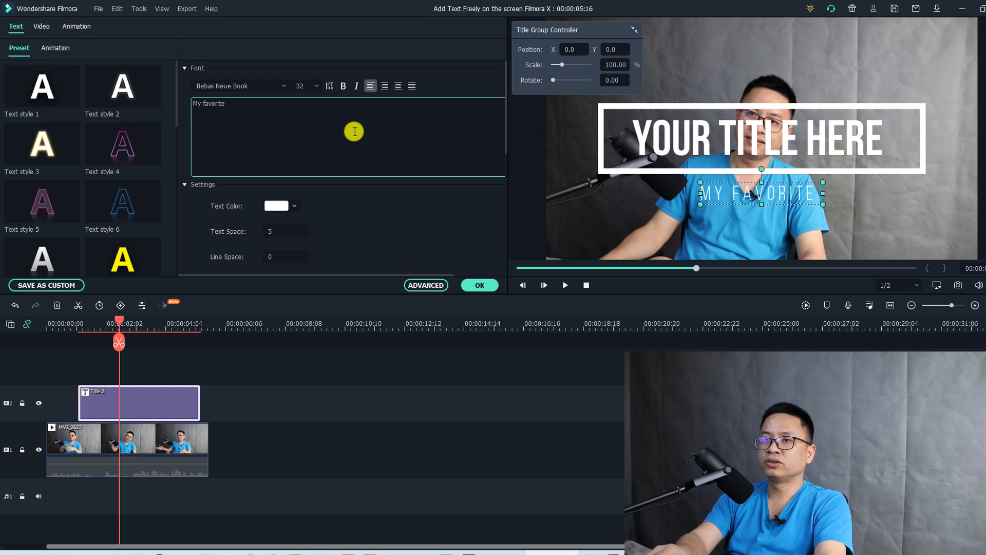
type(" solution")
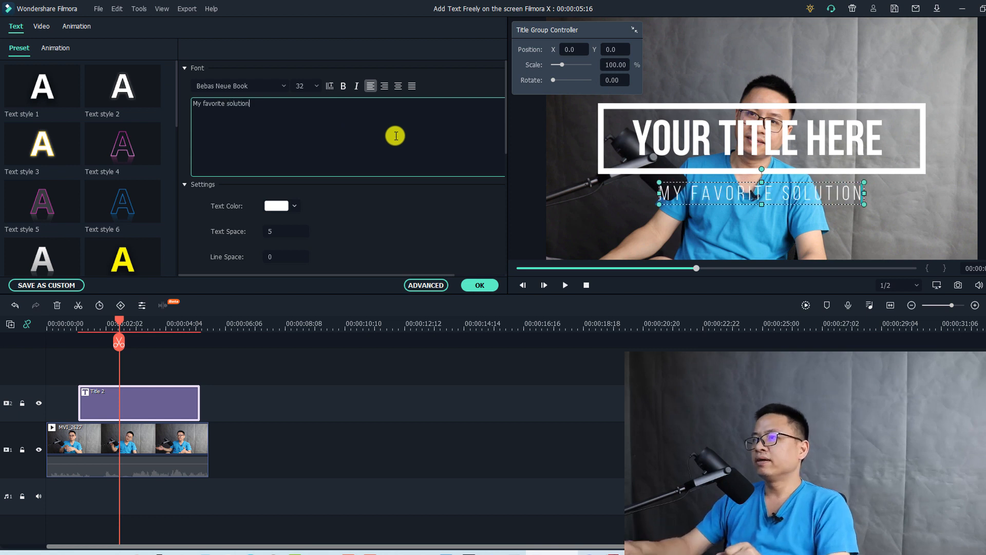
- Replace the large boxed heading of the title with "Animated title"
left_click(681, 135)
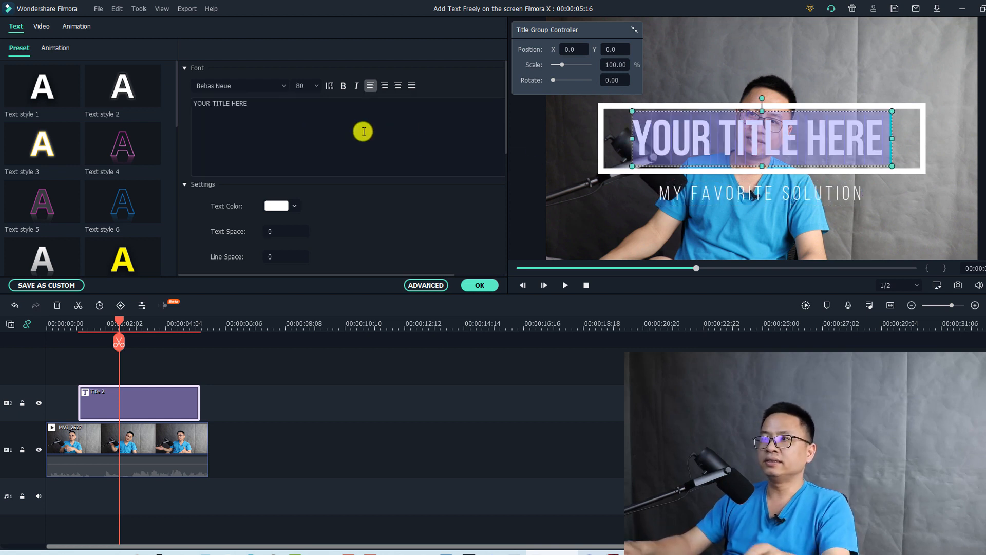
type("Ani")
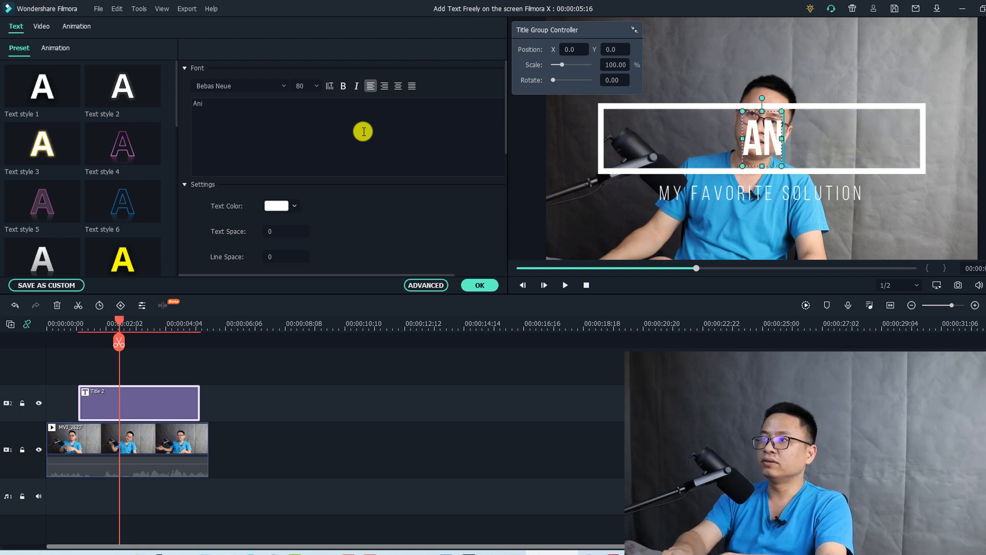
type("mated title")
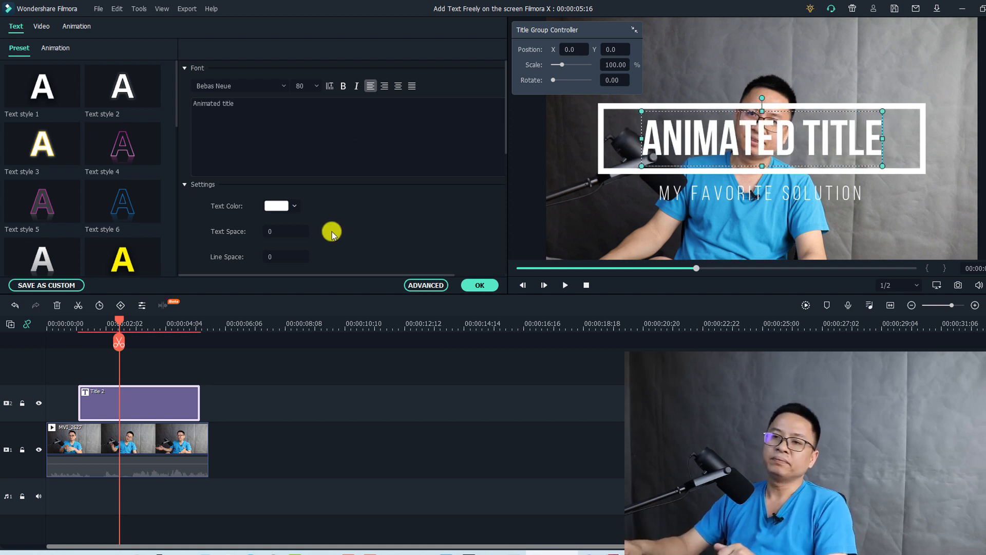
- View the title's layers and customization options in the Advanced Text Edit window, and close it without changes
left_click(683, 176)
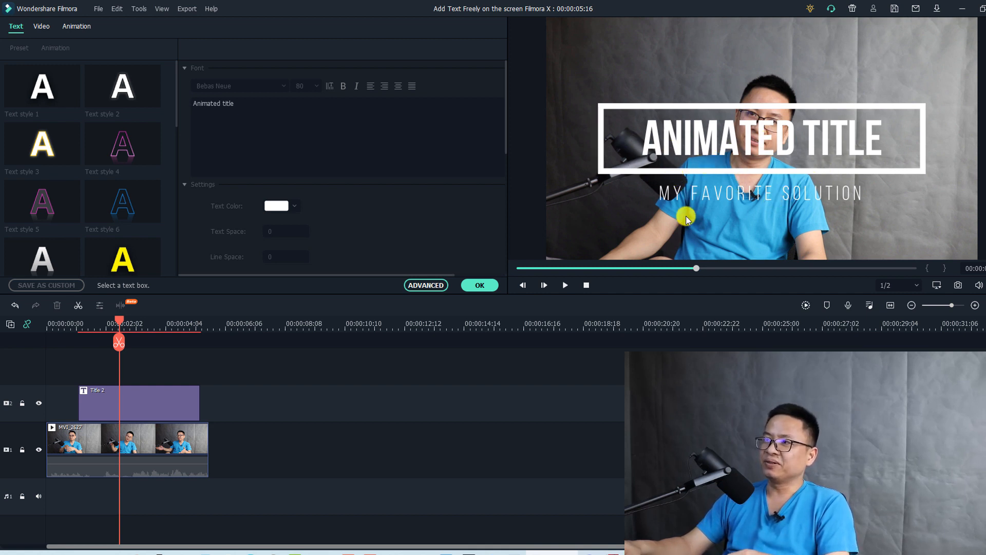
left_click(668, 139)
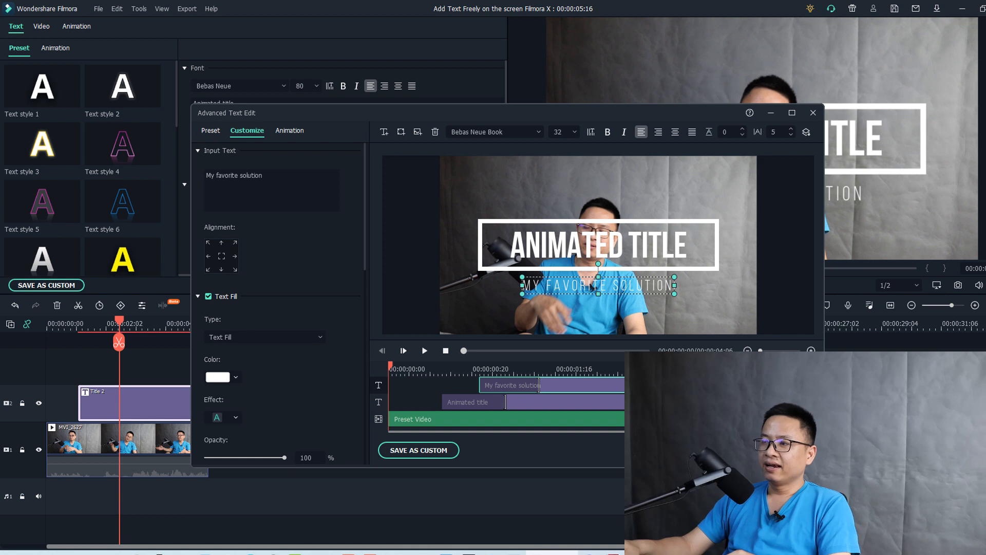
left_click(787, 450)
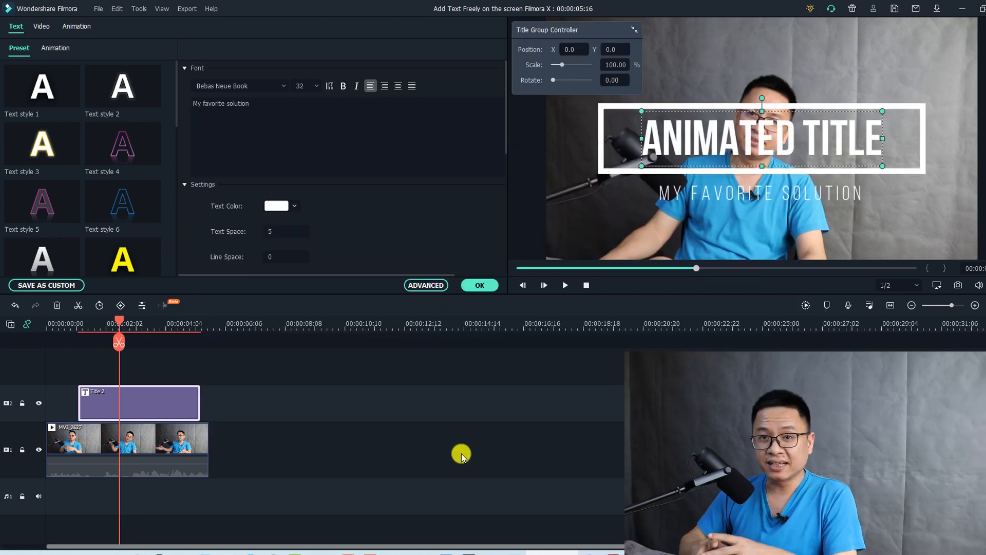